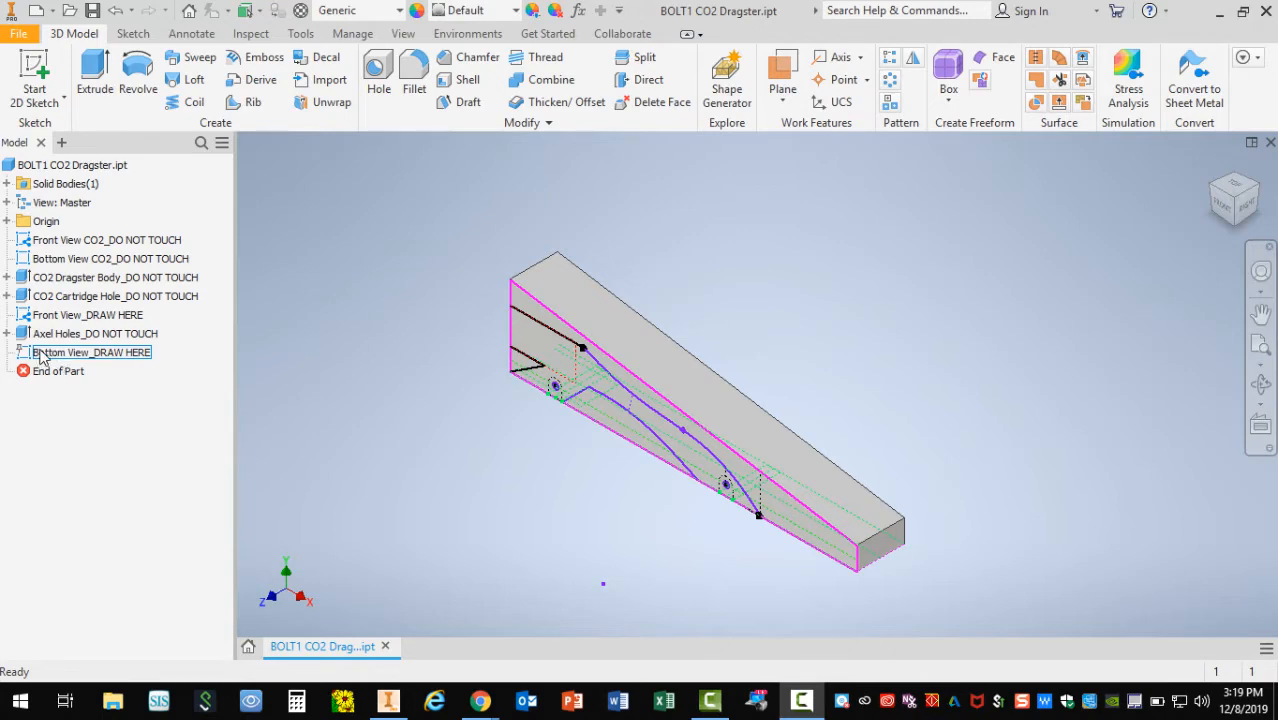
# Step: Open the Bottom View_DRAW HERE sketch for editing and turn the view to the underside of the dragster body
pyautogui.doubleClick(22, 354)
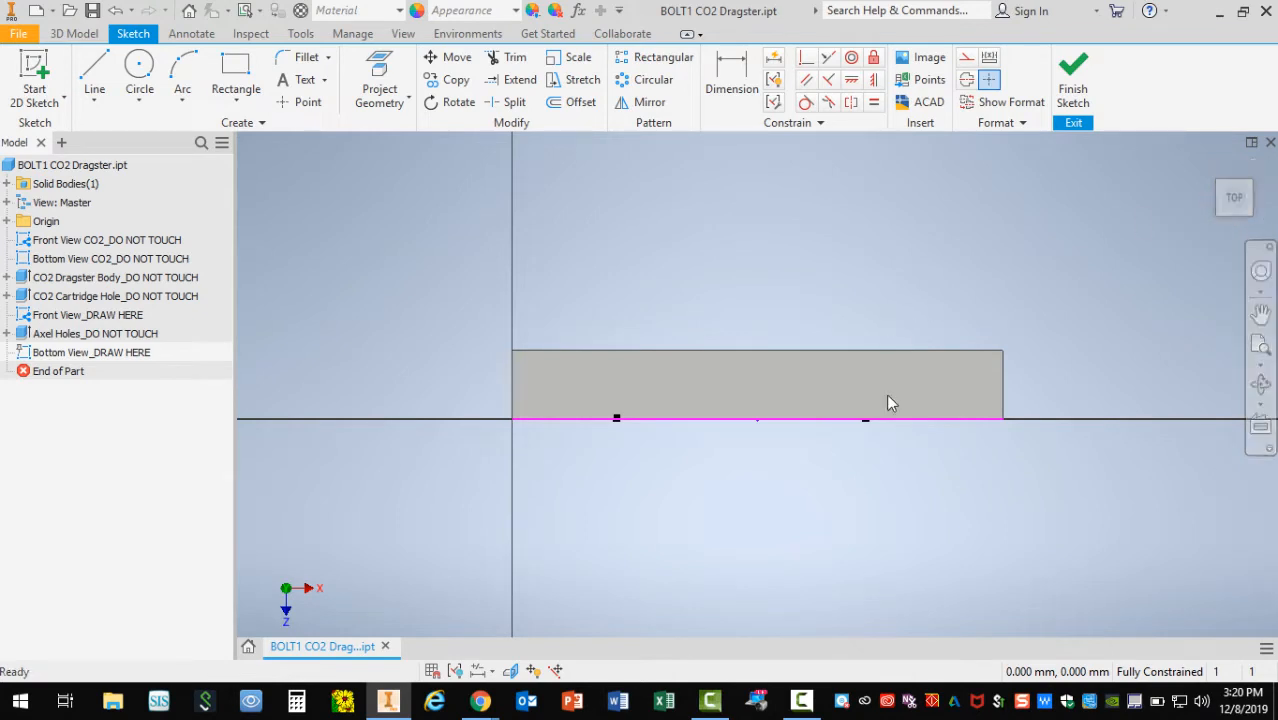
pyautogui.click(1239, 179)
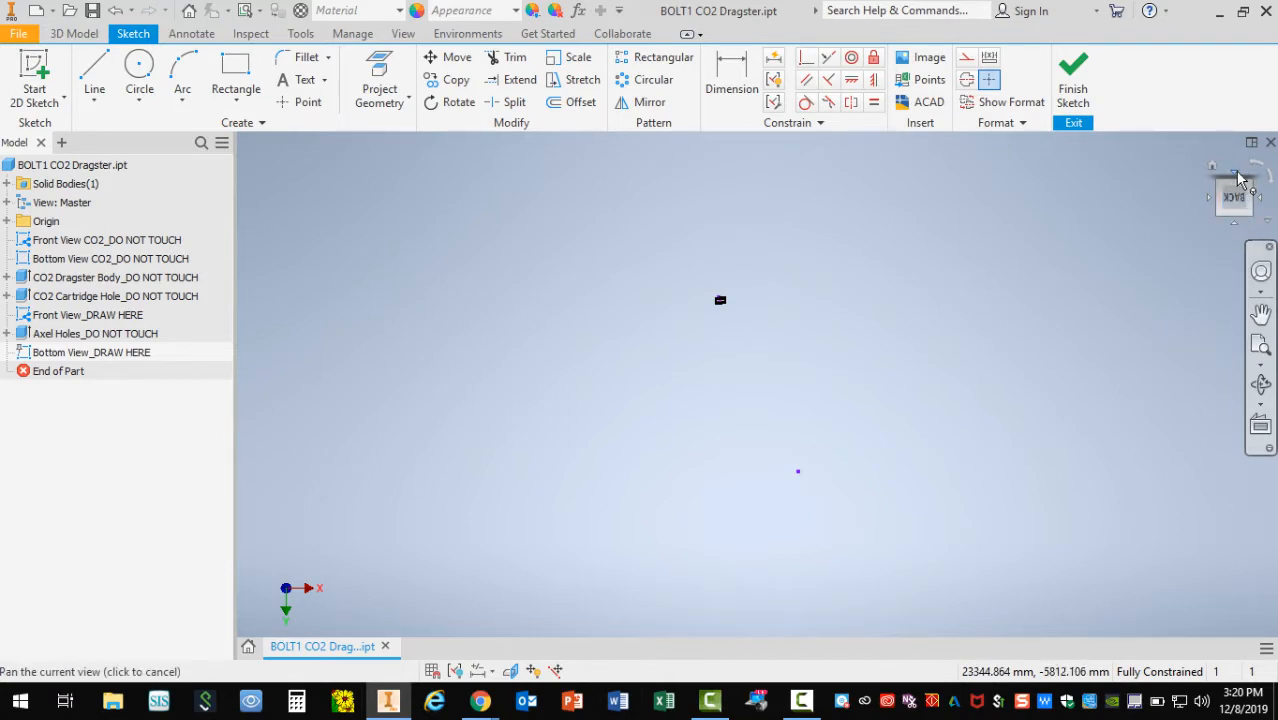
pyautogui.click(1240, 178)
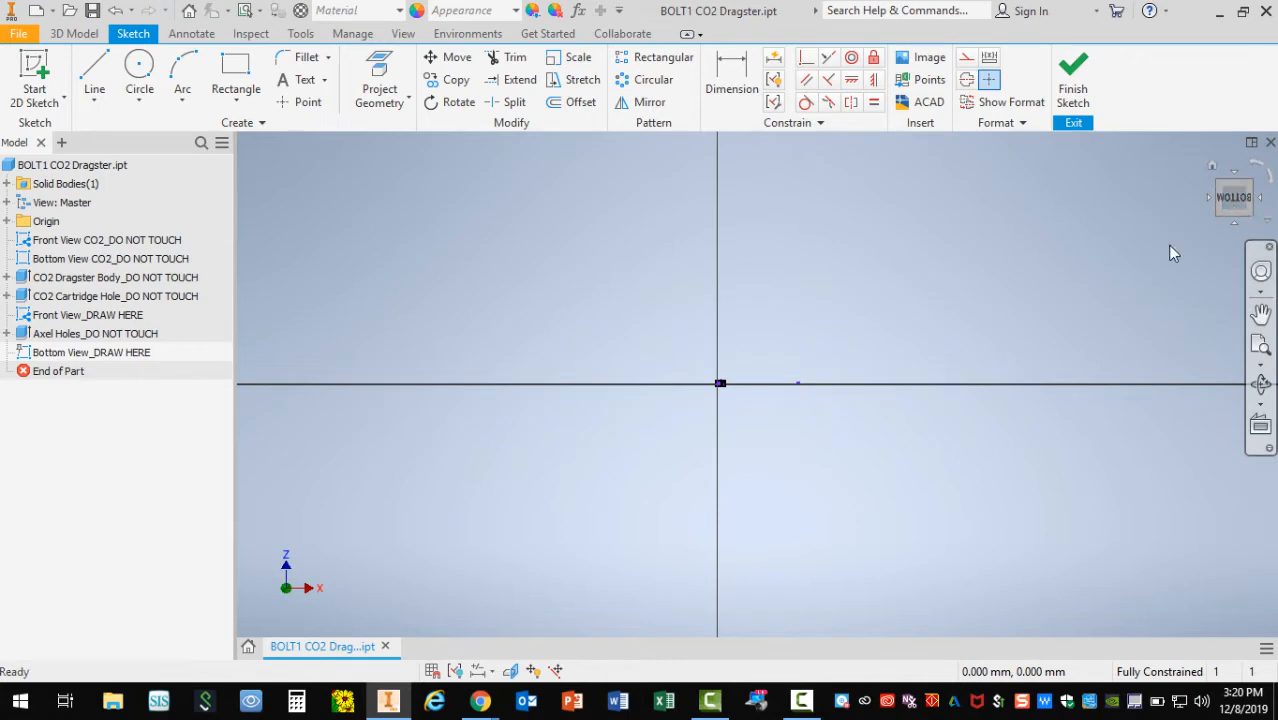
pyautogui.scroll(-5, 721, 383)
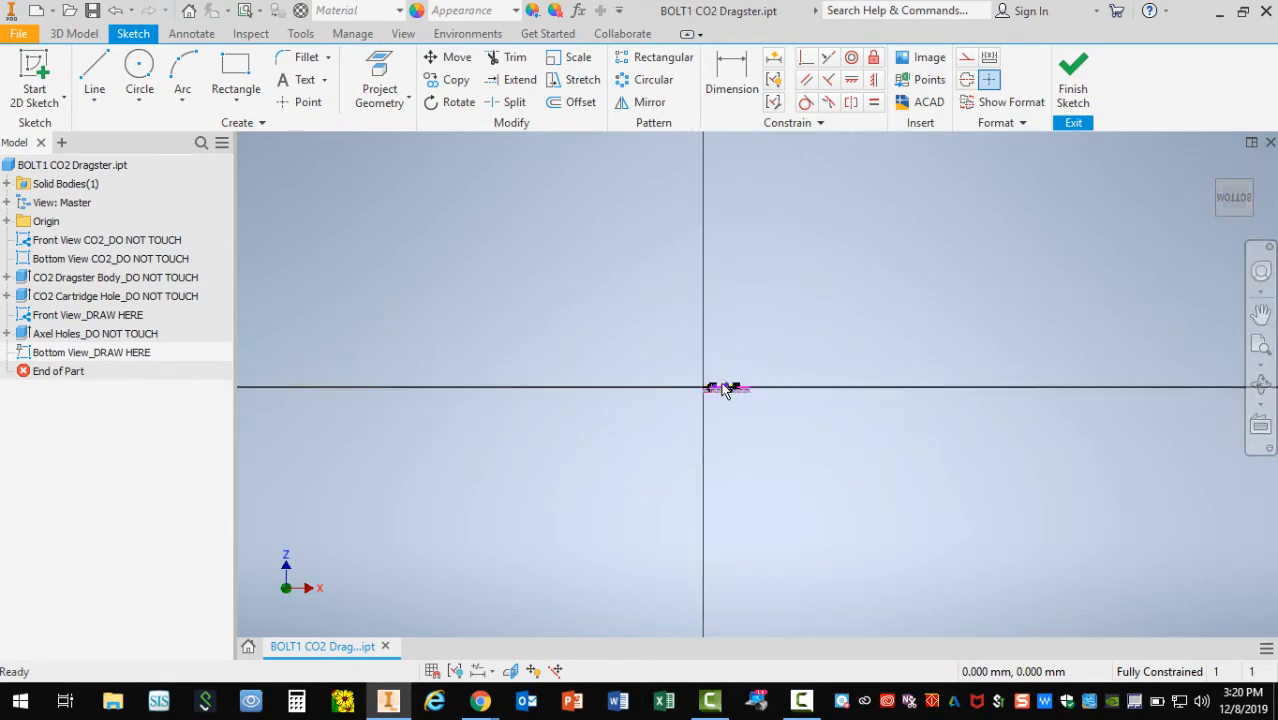
pyautogui.scroll(-5, 724, 390)
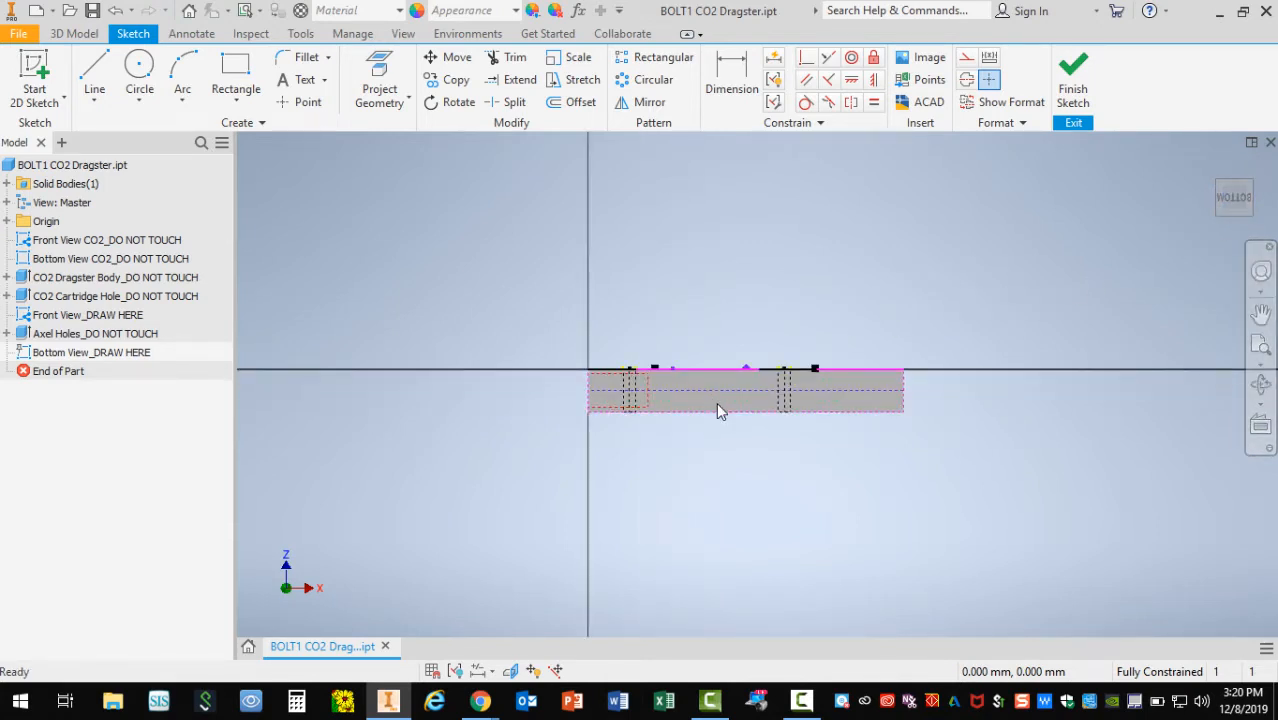
pyautogui.scroll(-4, 716, 410)
pyautogui.scroll(2, 716, 410)
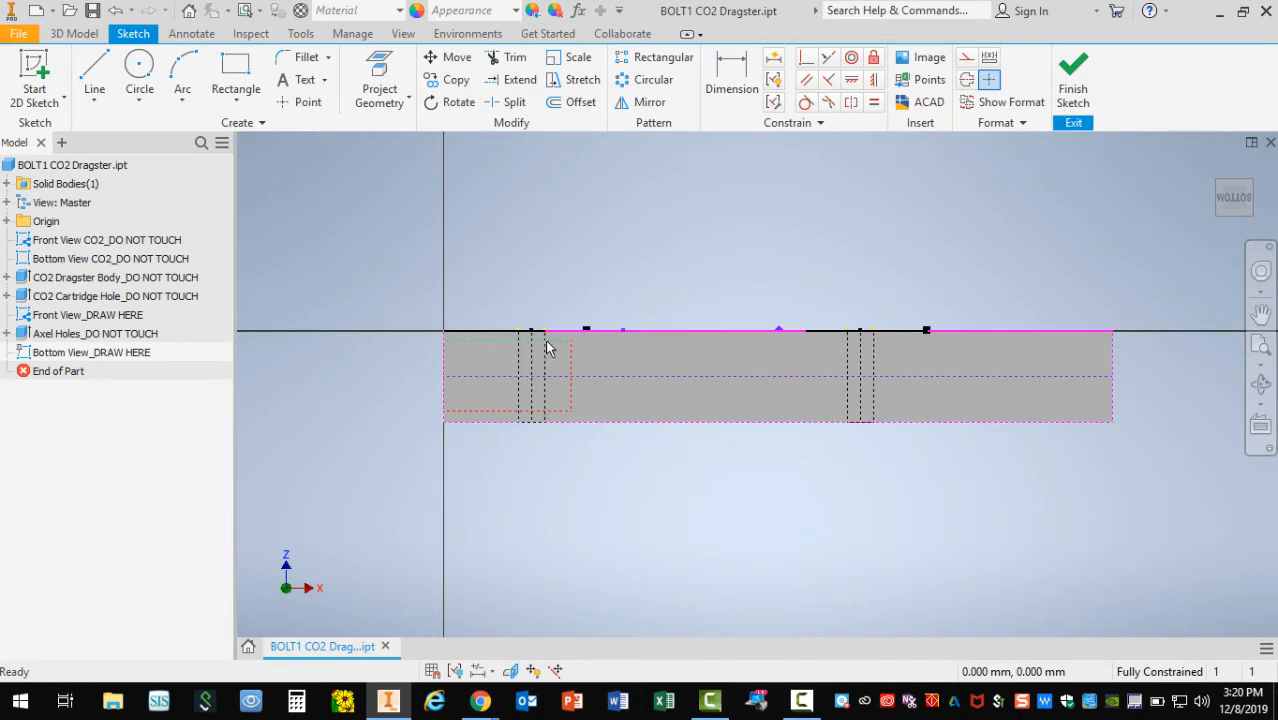
pyautogui.scroll(3, 547, 347)
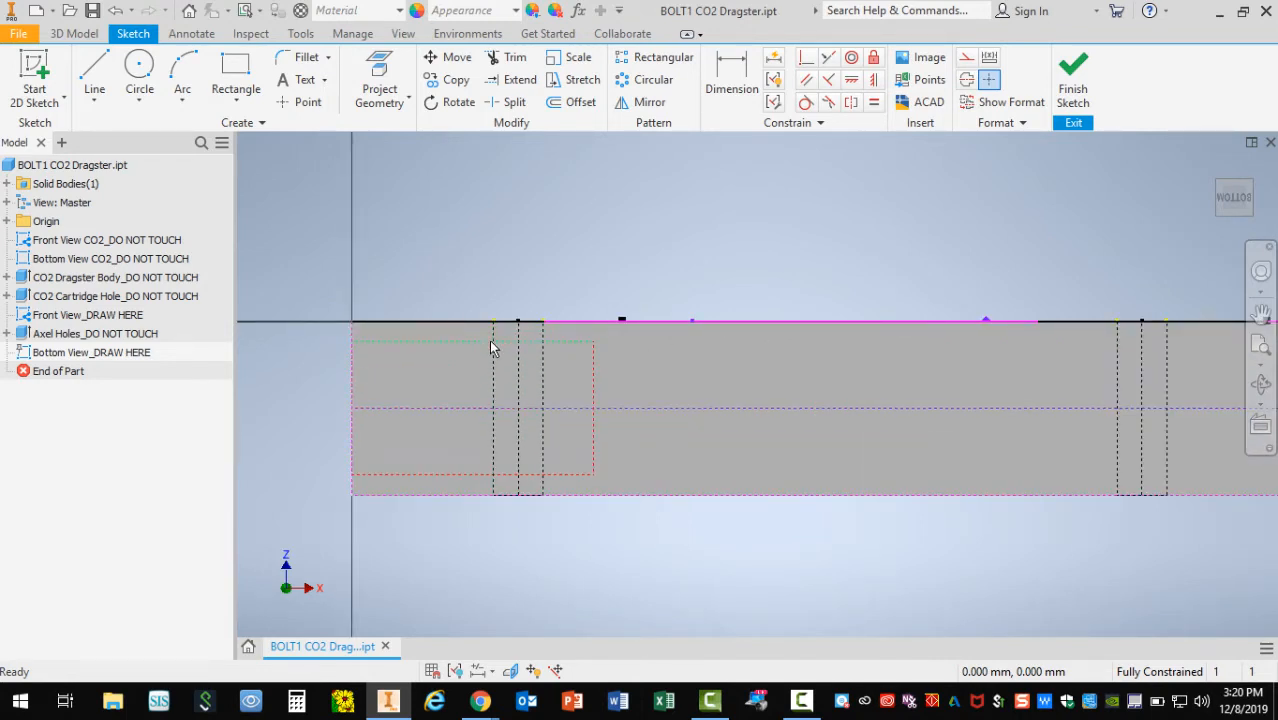
# Step: Sketch a vertical construction line across the body's full 42 mm width, about 225 mm from the cartridge-hole end
pyautogui.moveTo(520, 379)
pyautogui.scroll(-2, 490, 348)
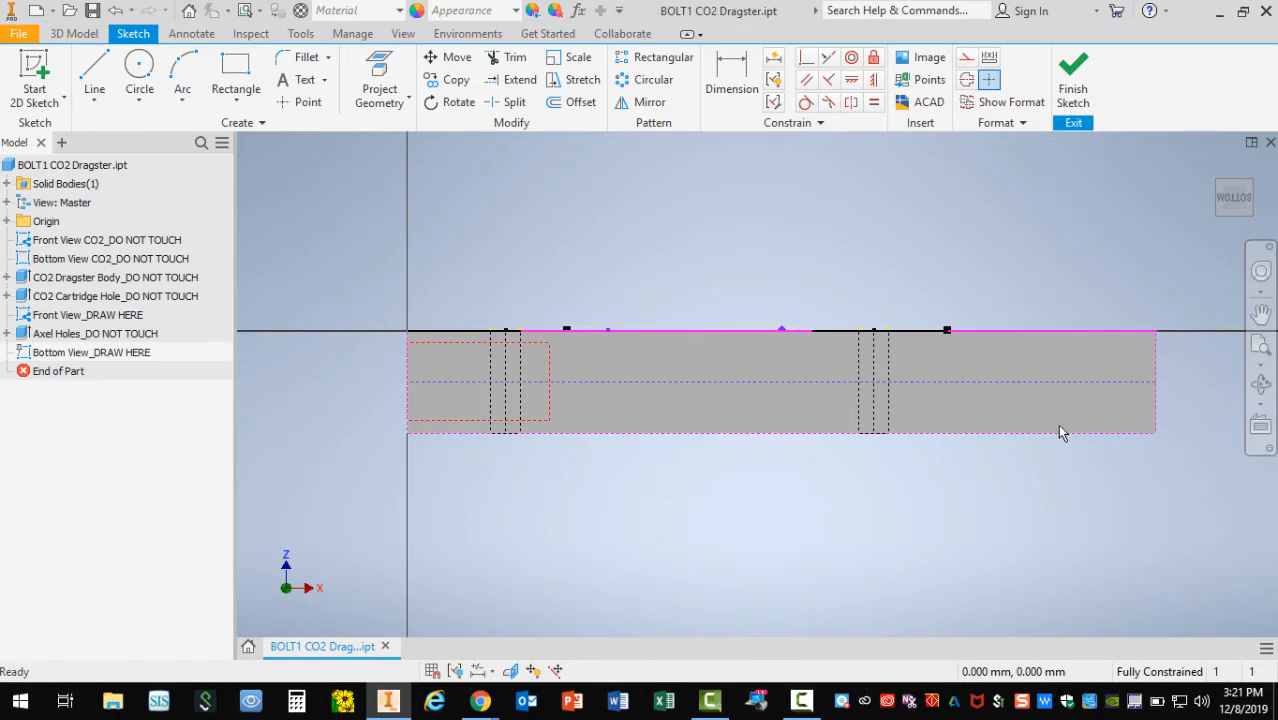
pyautogui.click(96, 72)
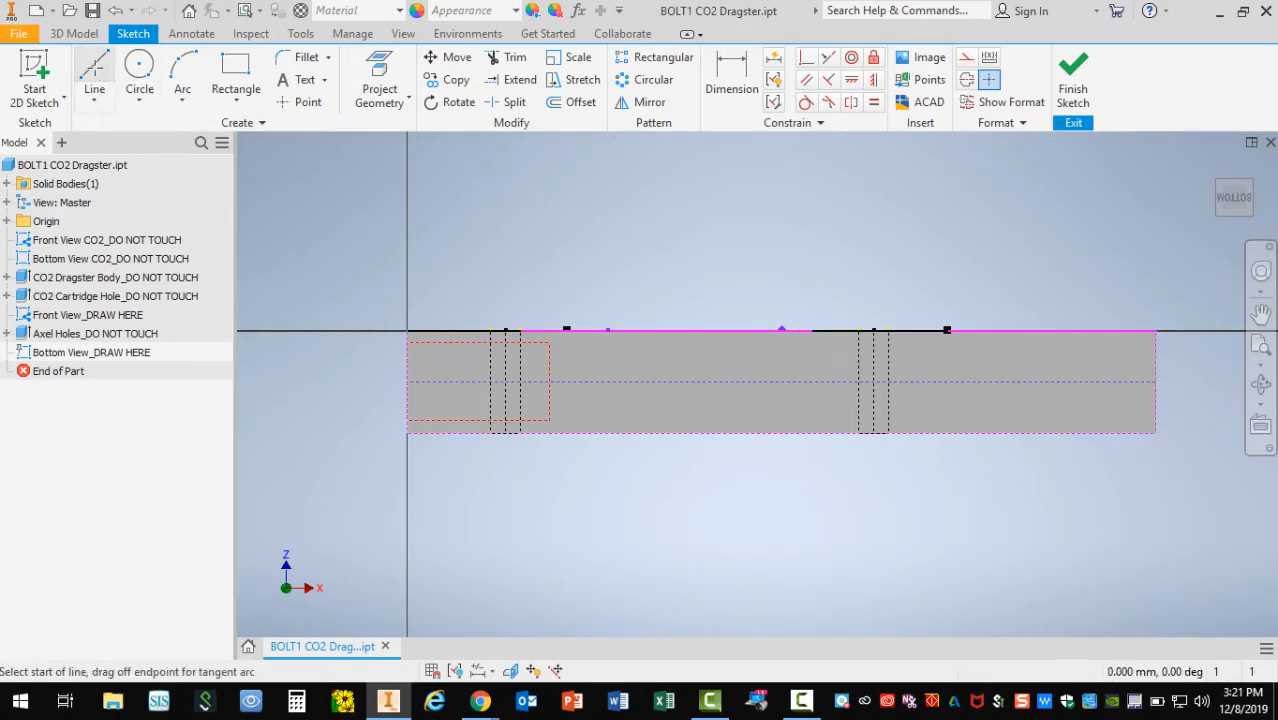
pyautogui.click(966, 60)
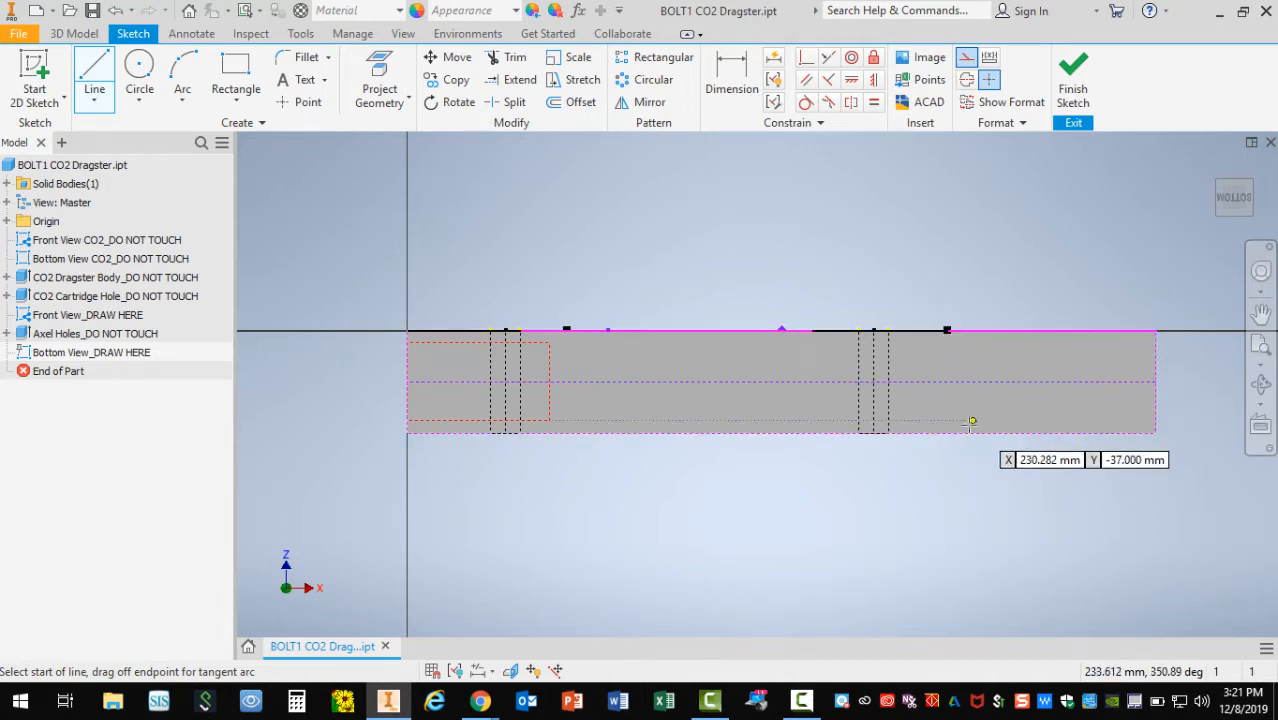
pyautogui.click(961, 432)
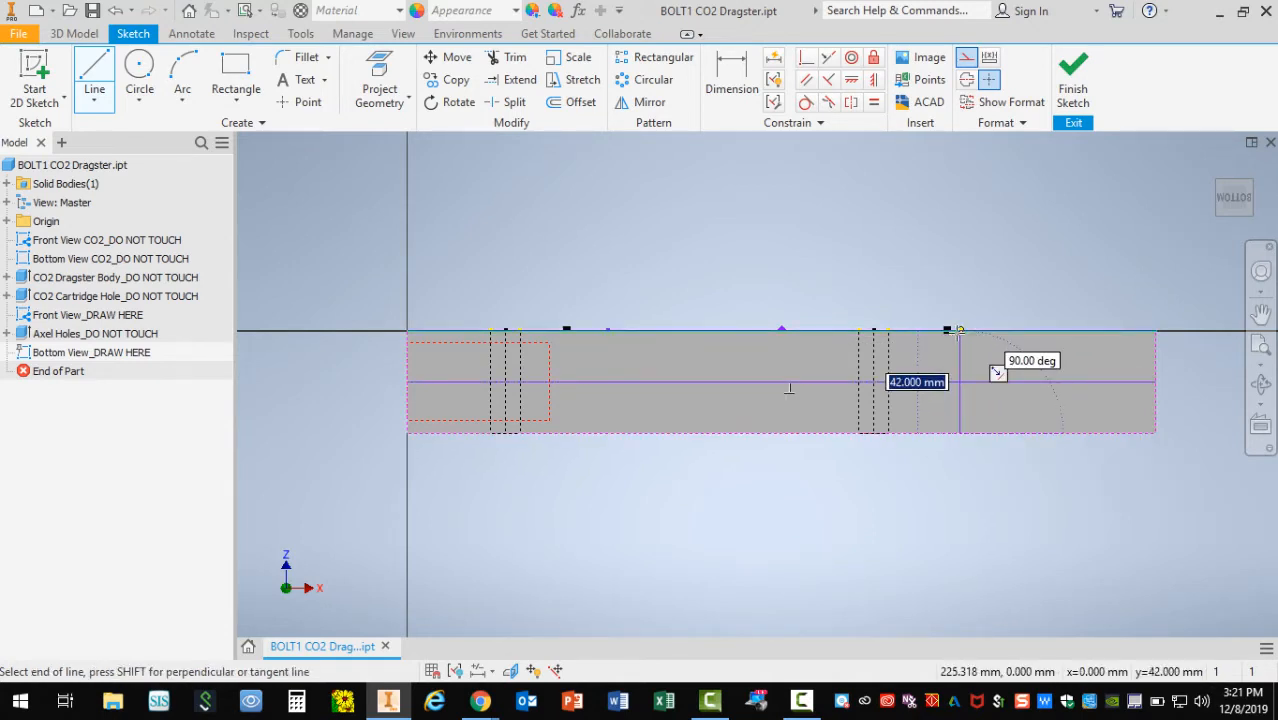
pyautogui.press('Return')
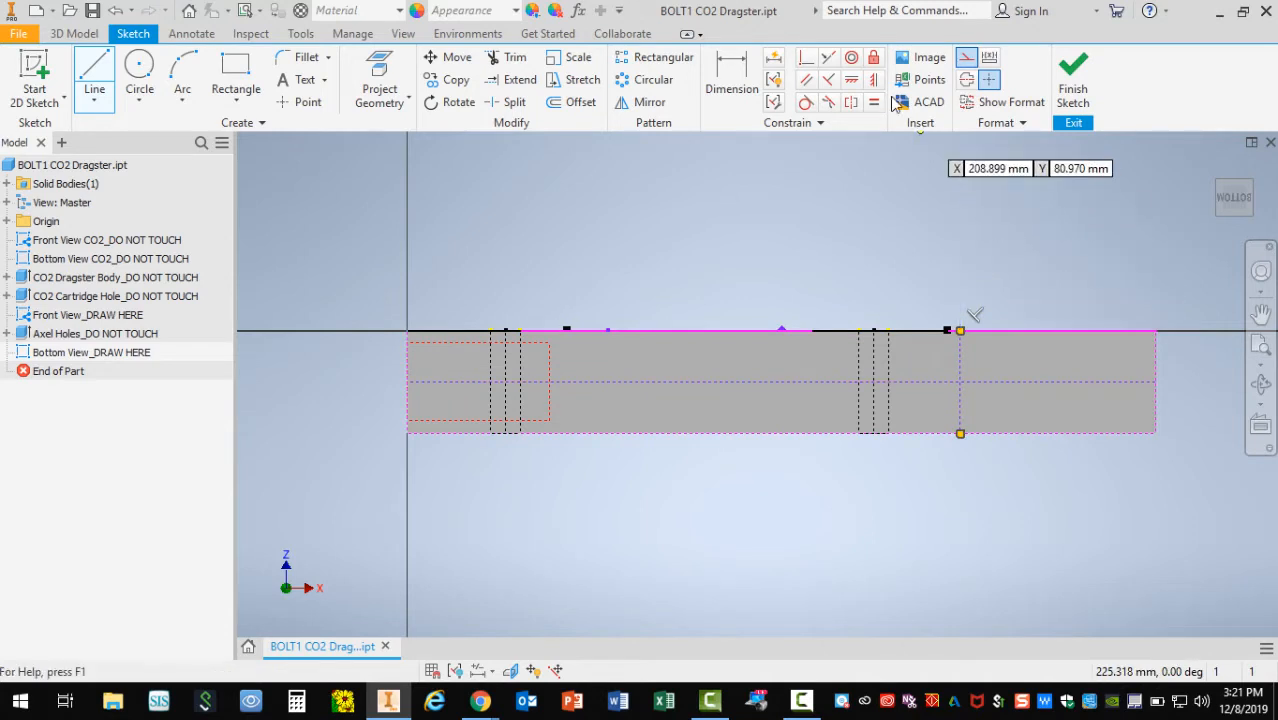
# Step: Dimension the vertical construction line 220 mm from the cartridge-hole end of the body
pyautogui.click(740, 76)
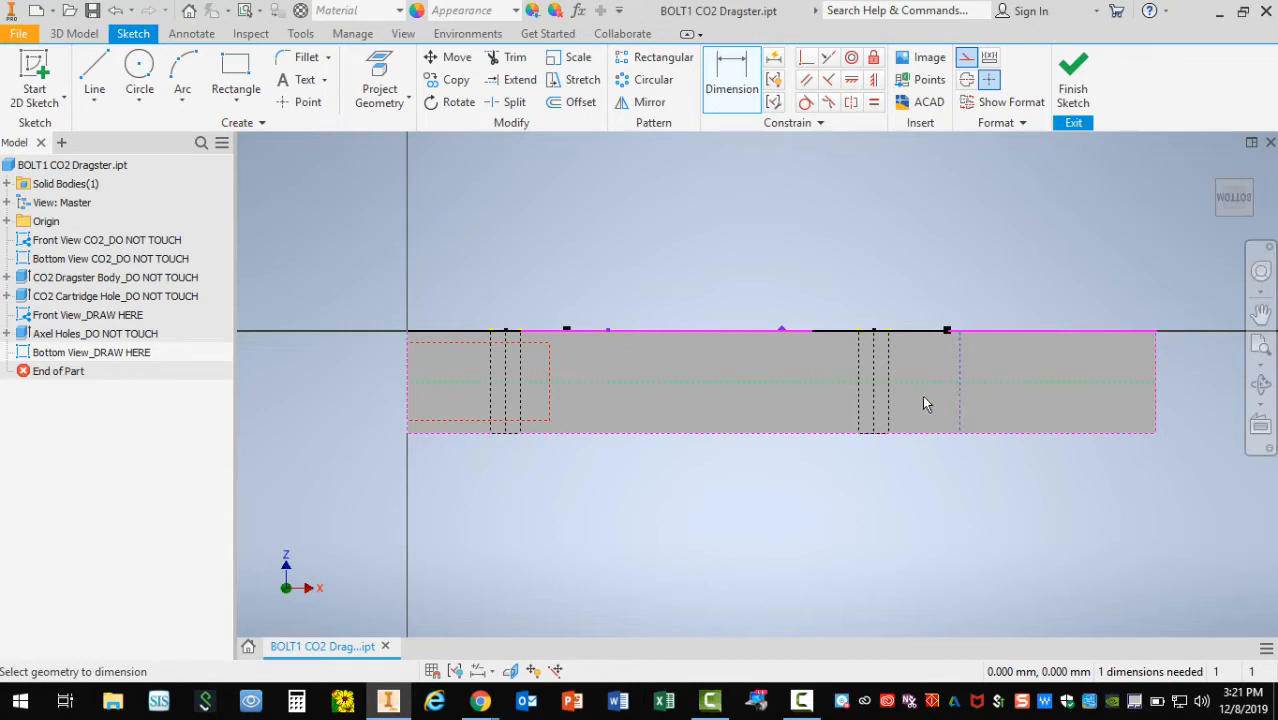
pyautogui.click(959, 405)
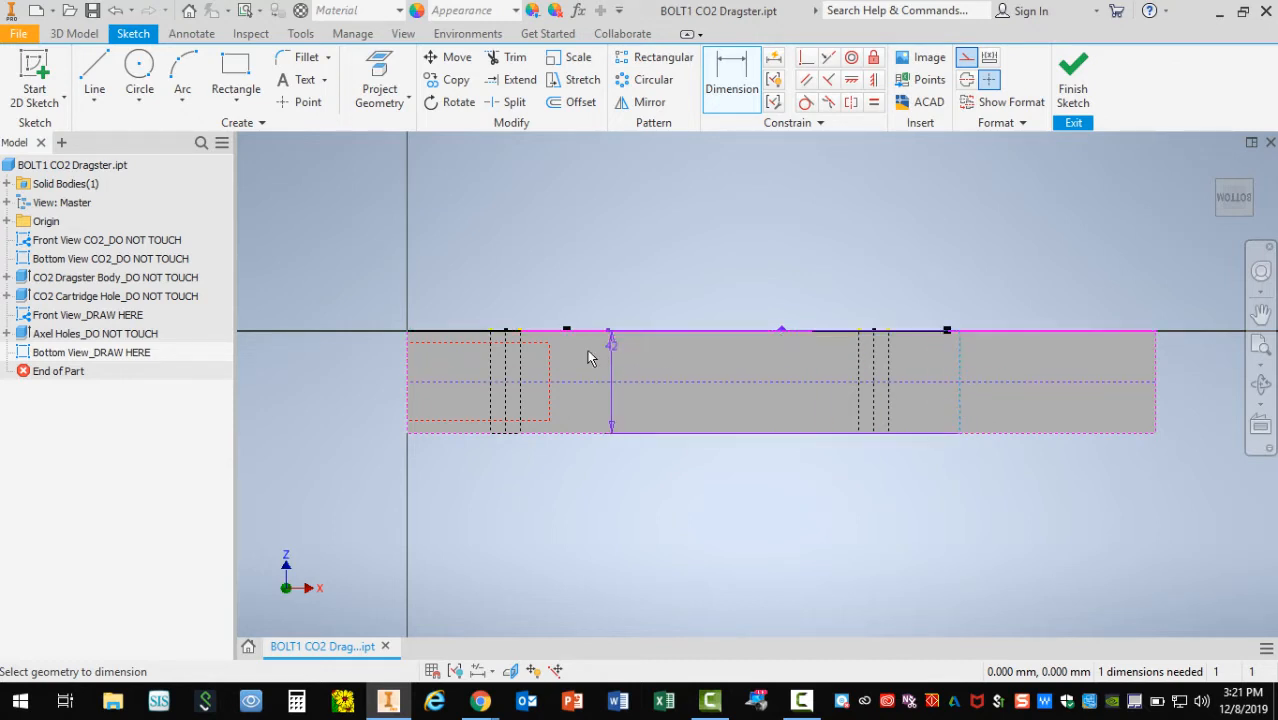
pyautogui.click(411, 372)
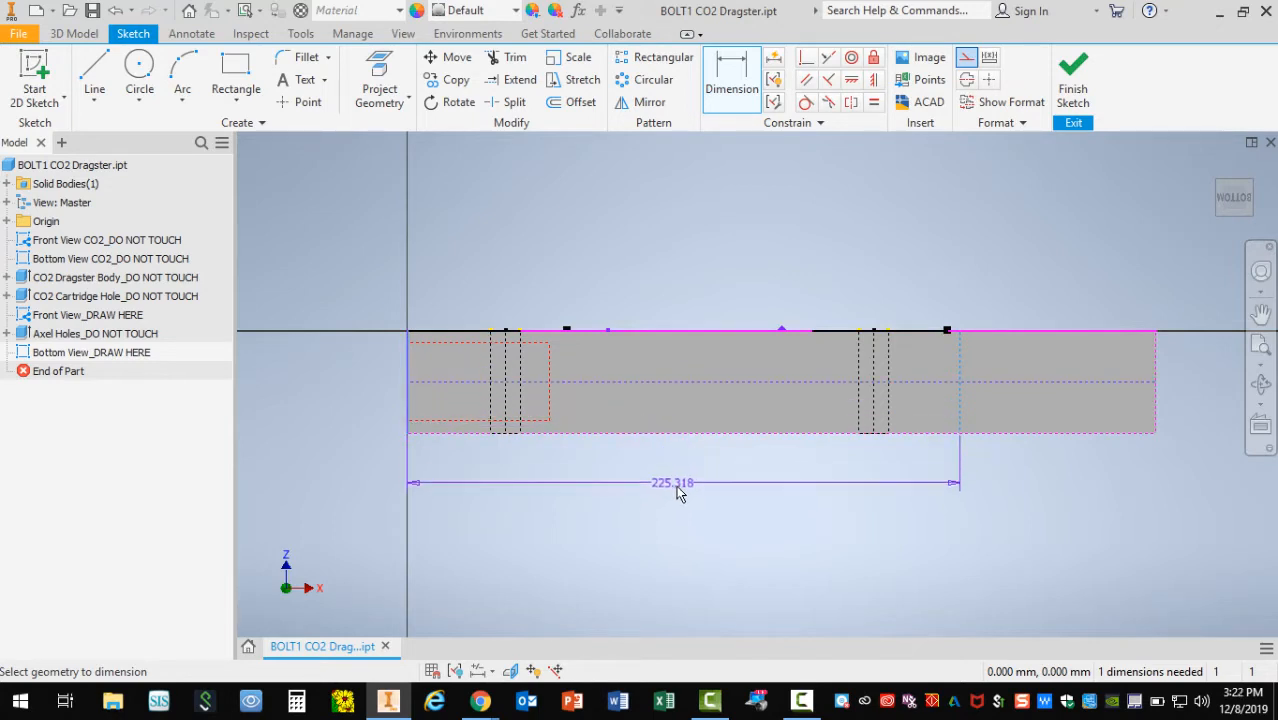
pyautogui.click(679, 507)
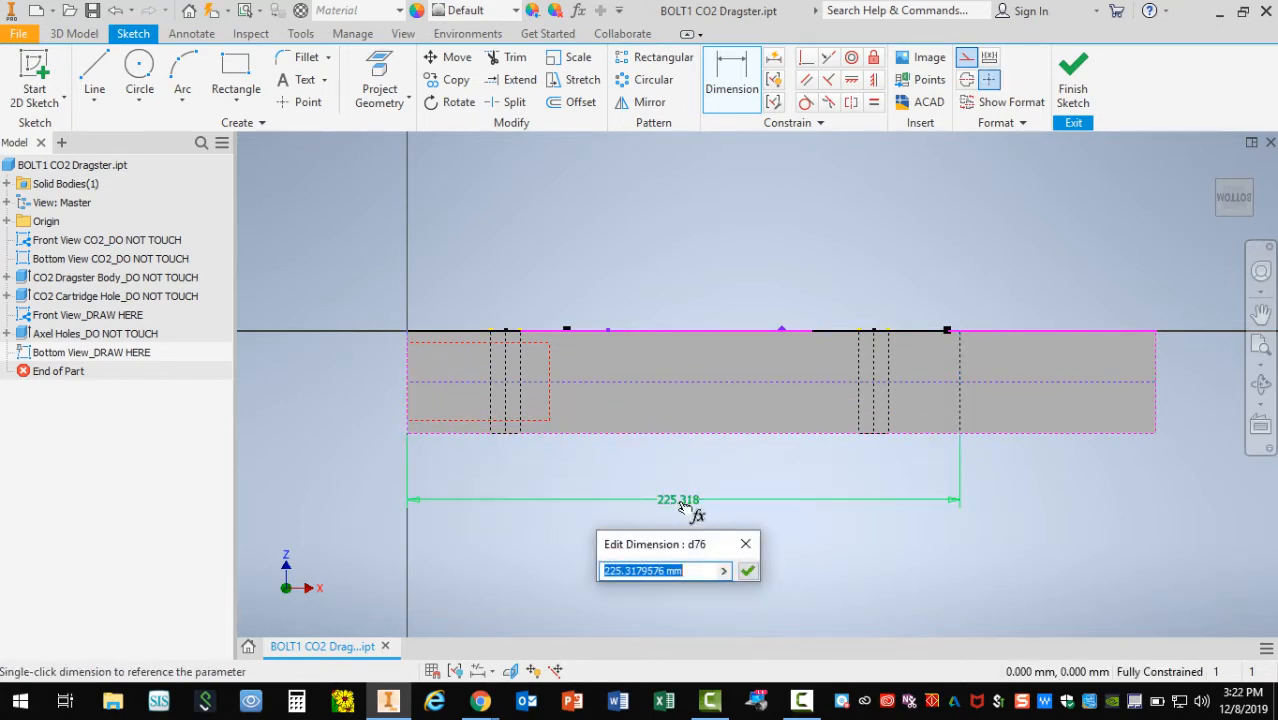
pyautogui.write('220')
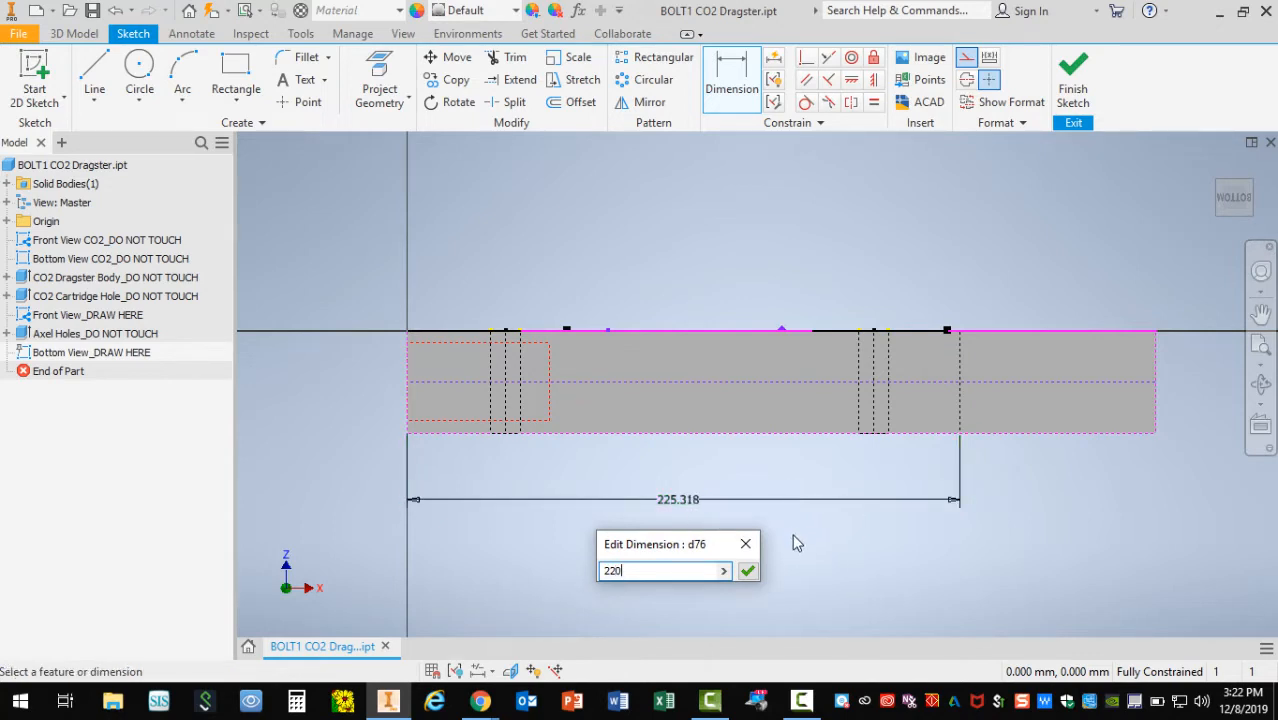
pyautogui.click(747, 570)
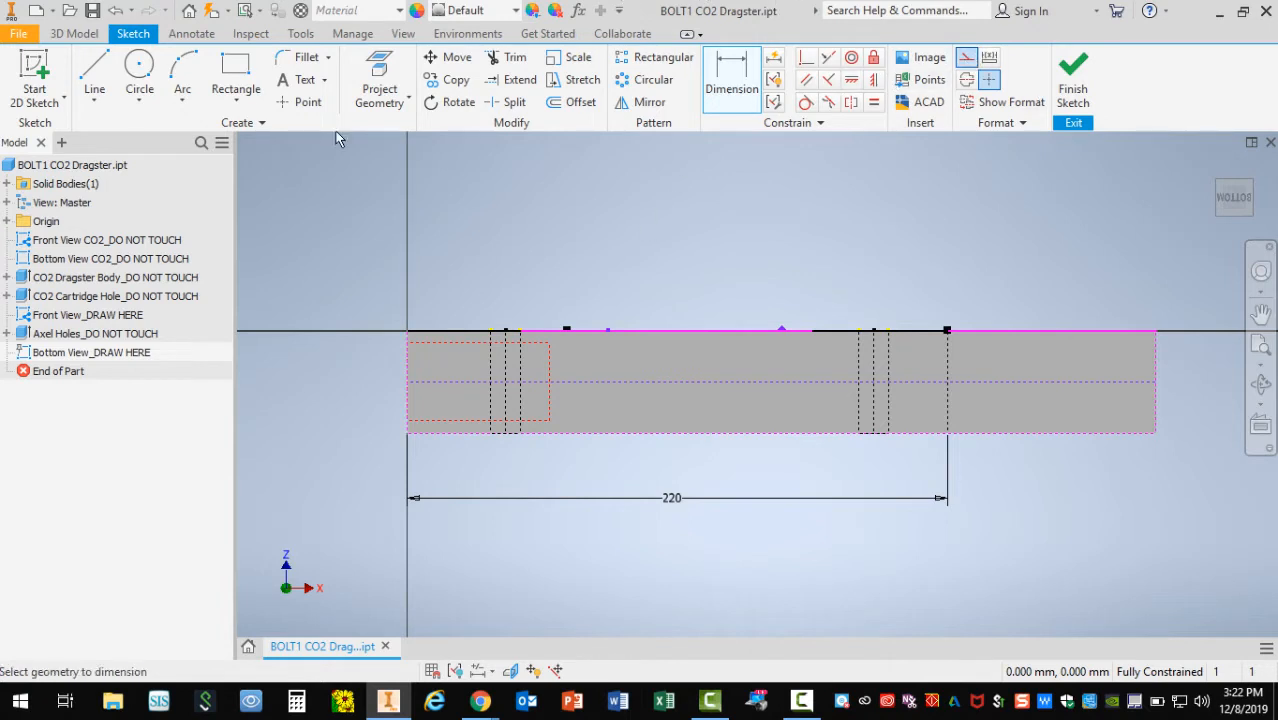
# Step: Sketch a horizontal construction line about 6.5 mm above the centerline, from the cartridge-hole end to the vertical construction line
pyautogui.click(94, 80)
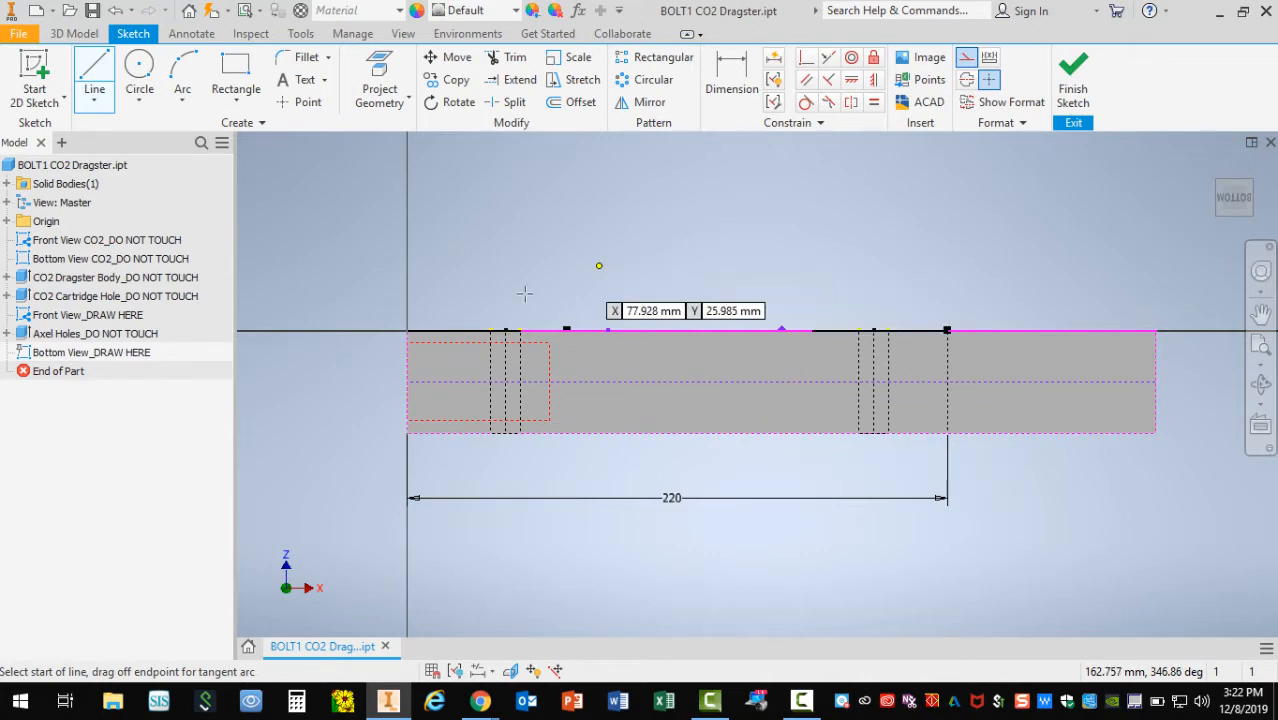
pyautogui.click(408, 365)
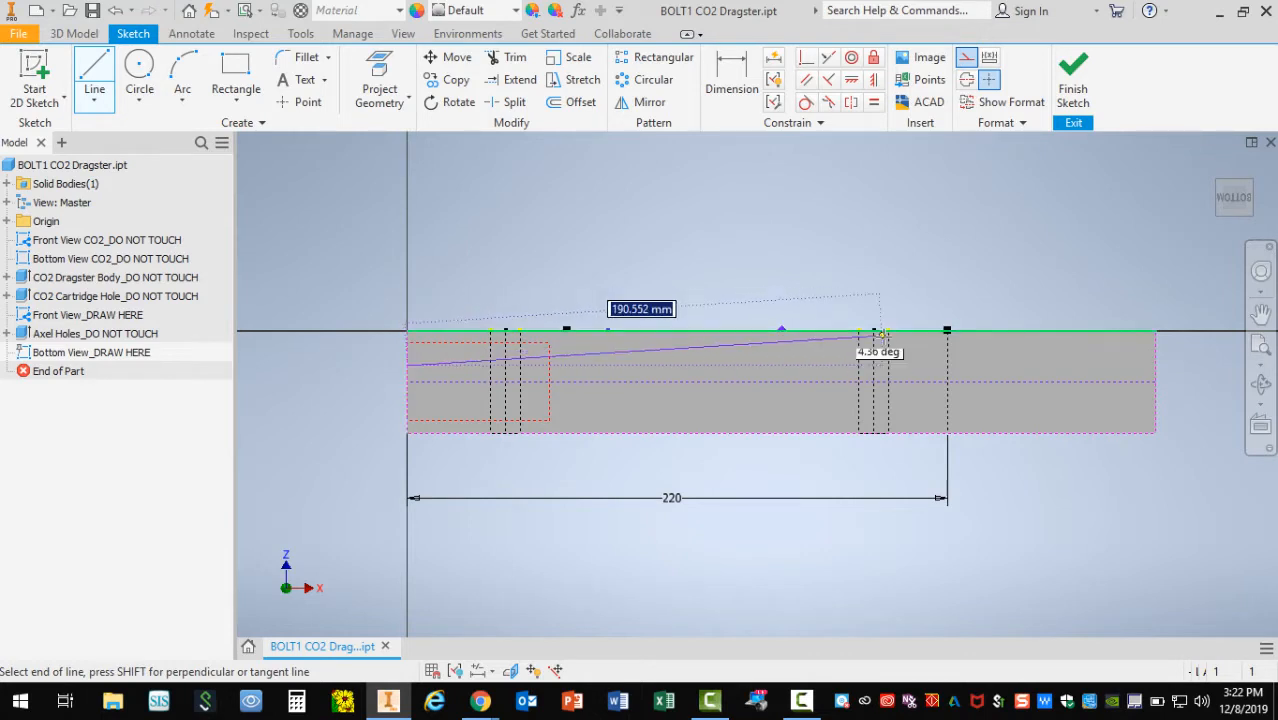
pyautogui.doubleClick(948, 366)
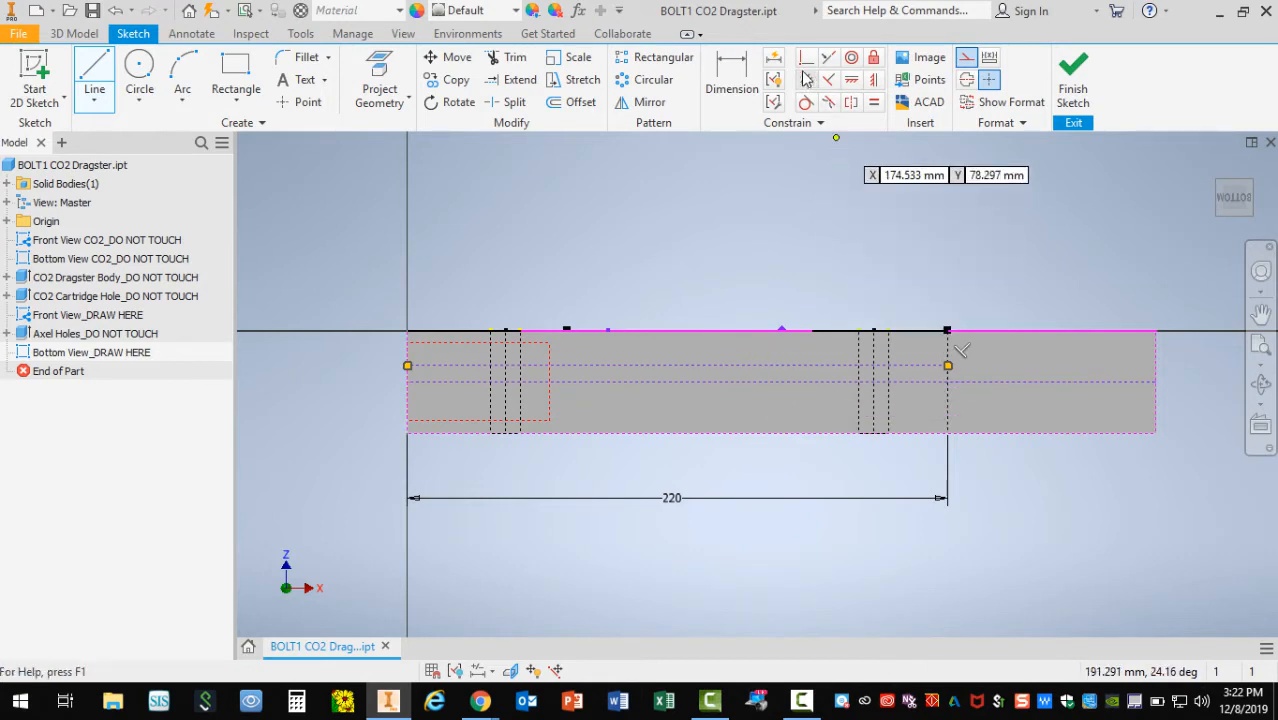
# Step: Dimension the horizontal construction line 7 mm from the body's centerline
pyautogui.click(742, 74)
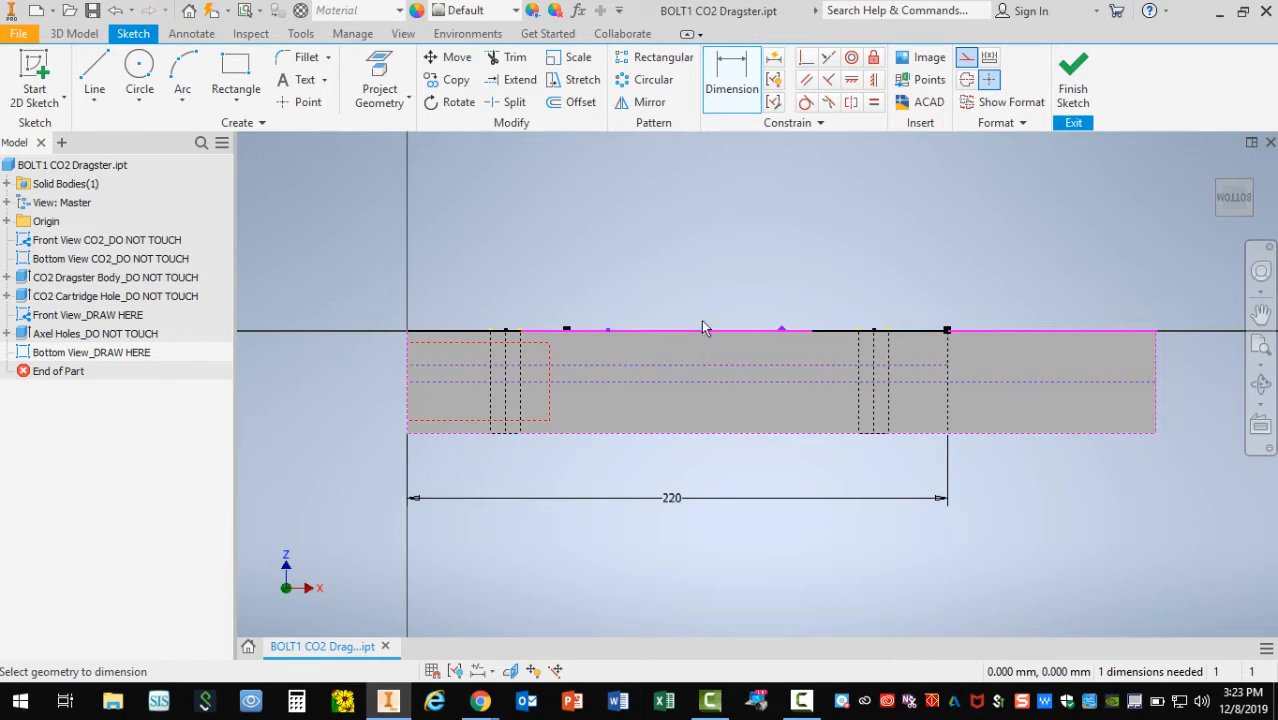
pyautogui.click(697, 383)
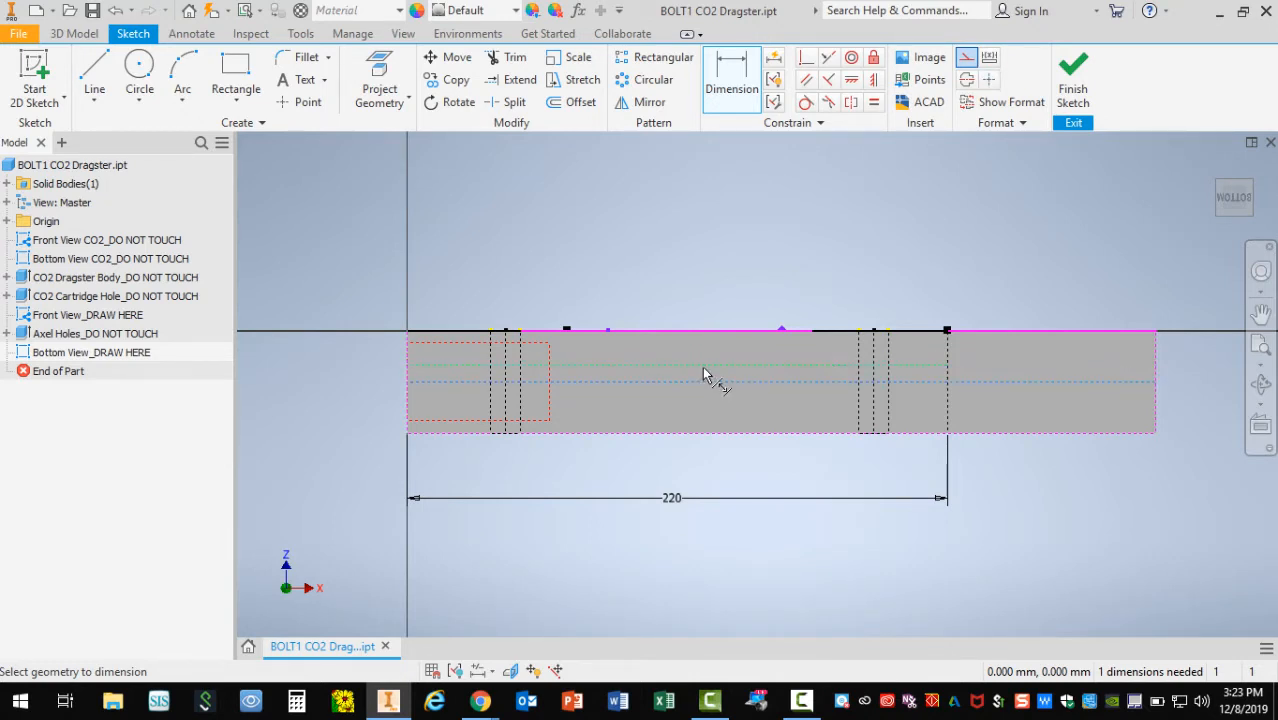
pyautogui.click(704, 366)
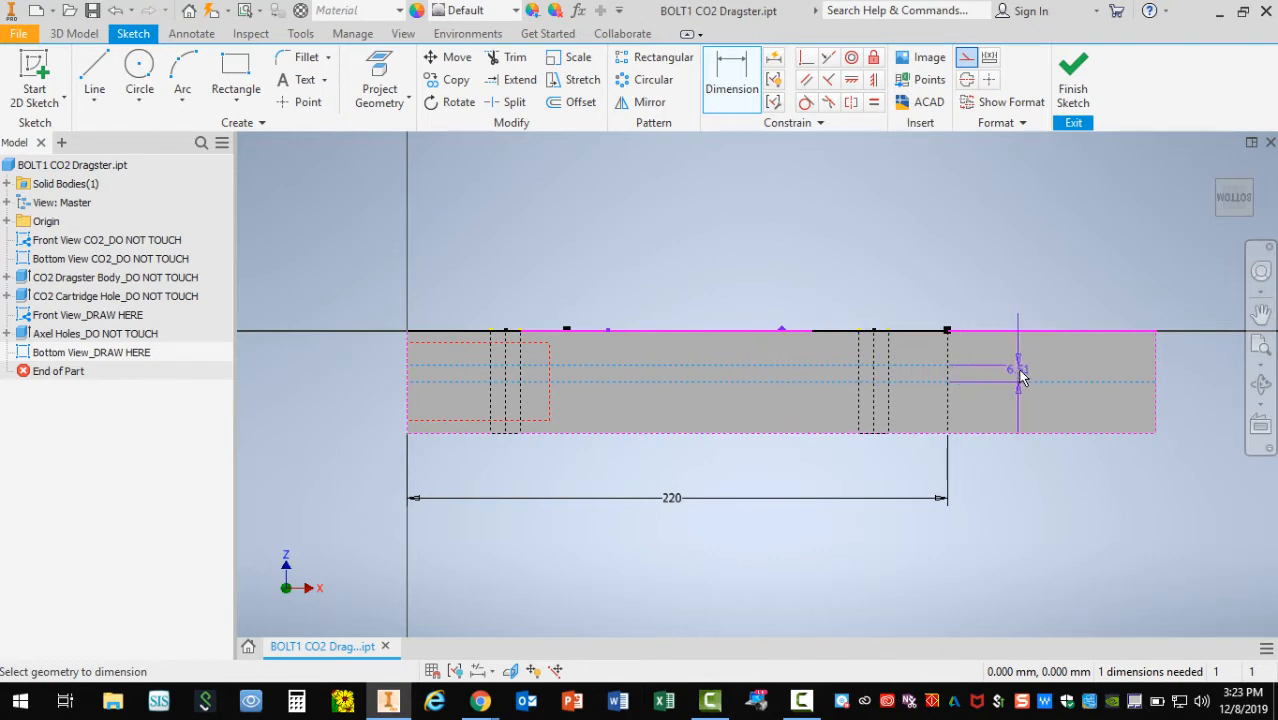
pyautogui.click(1020, 375)
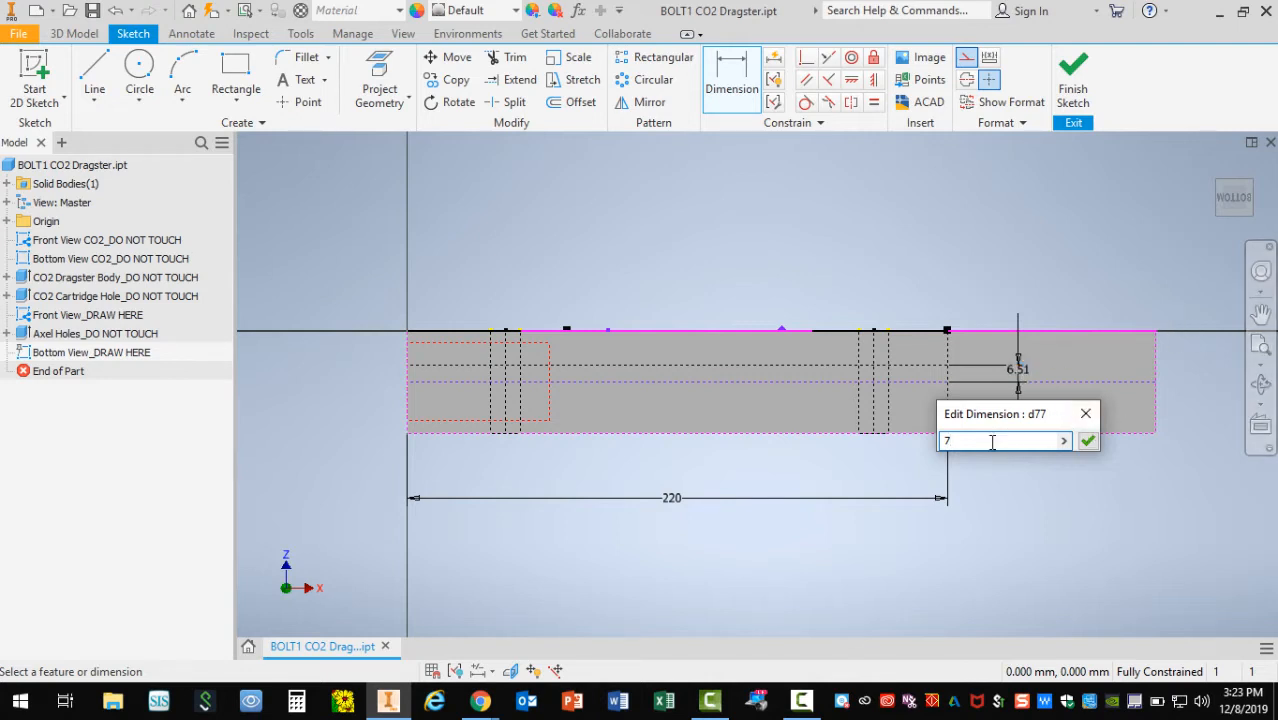
pyautogui.click(1087, 442)
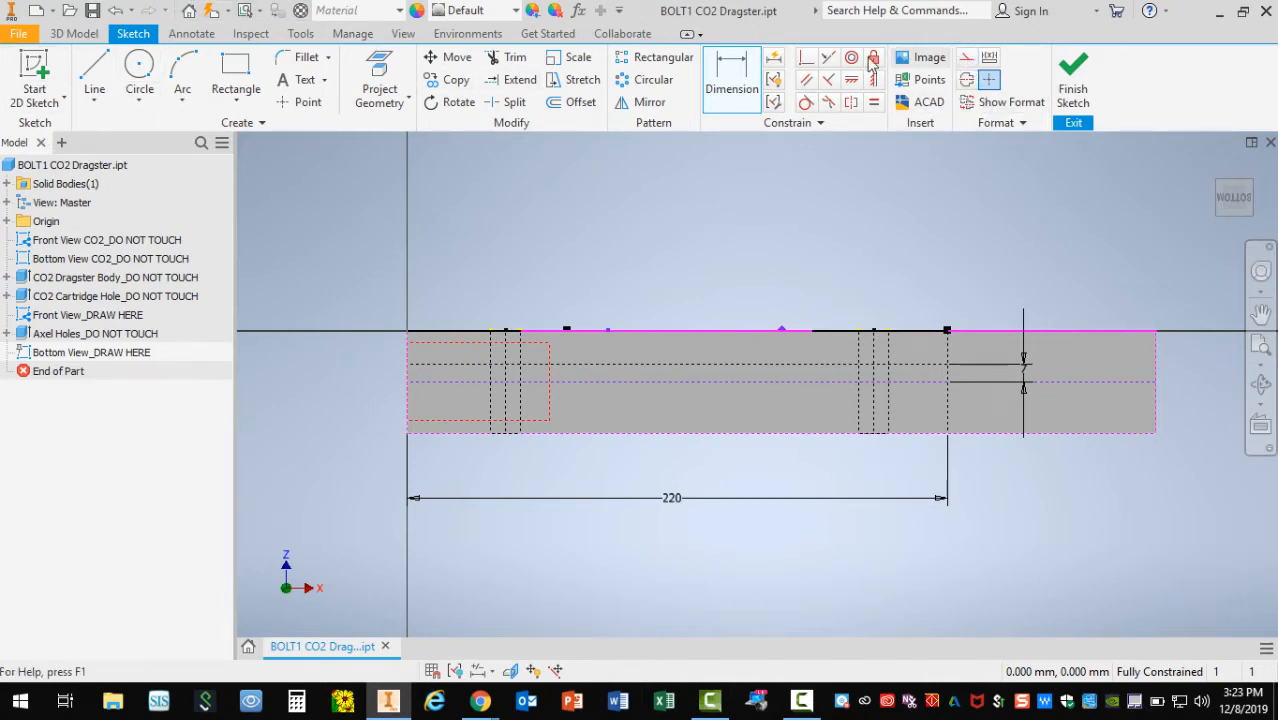
# Step: Sketch a solid line along the cartridge-hole end, from the centerline up to the body's upper corner
pyautogui.click(94, 72)
pyautogui.scroll(3, 307, 358)
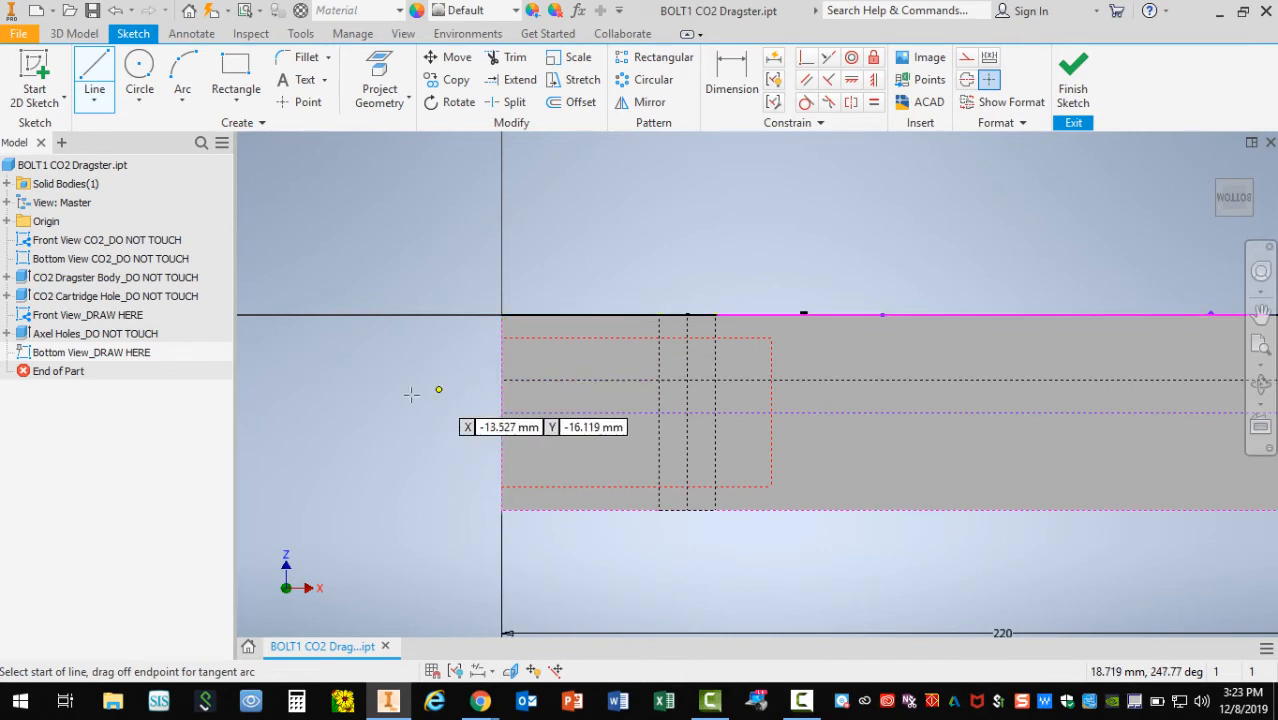
pyautogui.click(501, 412)
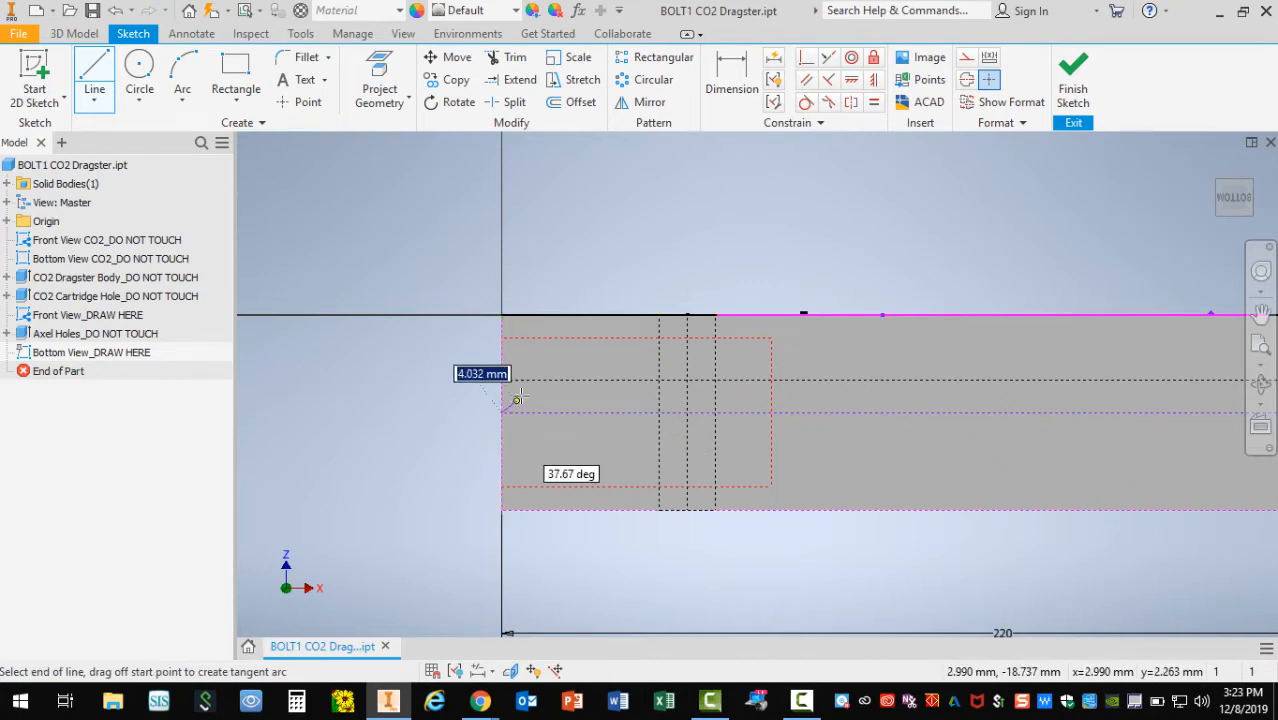
pyautogui.click(501, 314)
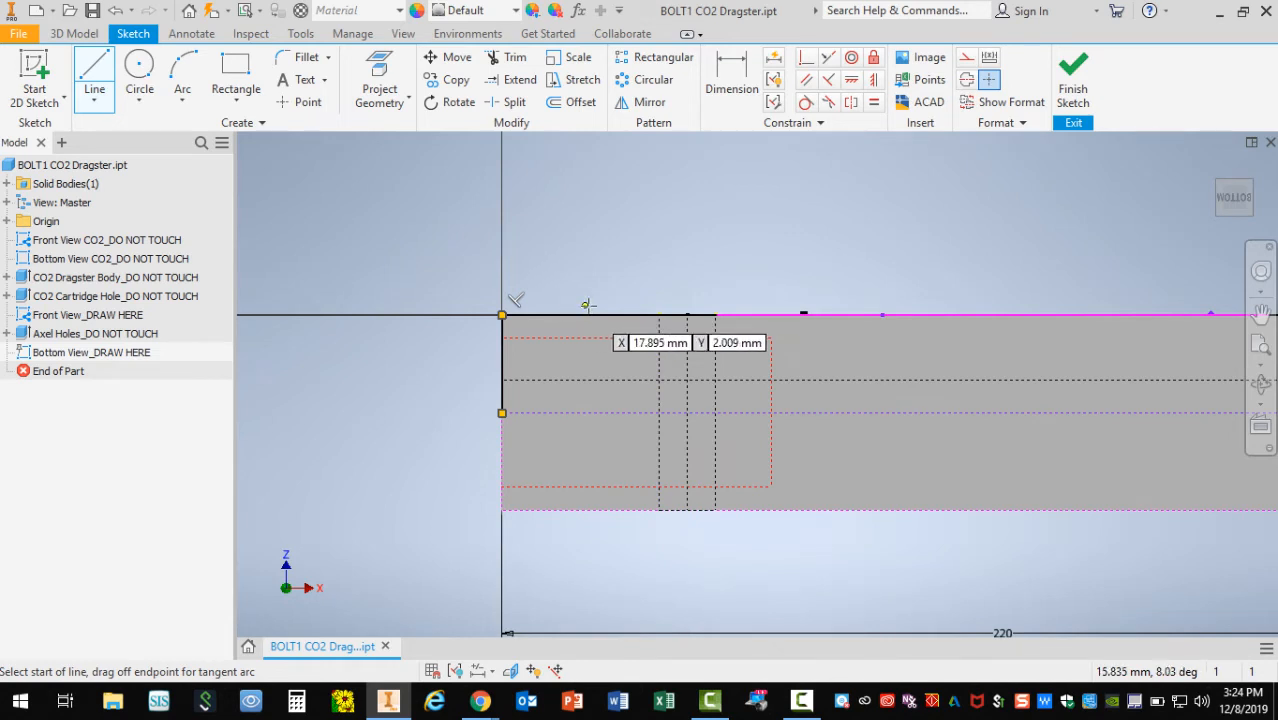
# Step: Sketch a sloped solid line from the rear axle block's upper corner at 46 mm down to the 7 mm offset construction line
pyautogui.click(715, 316)
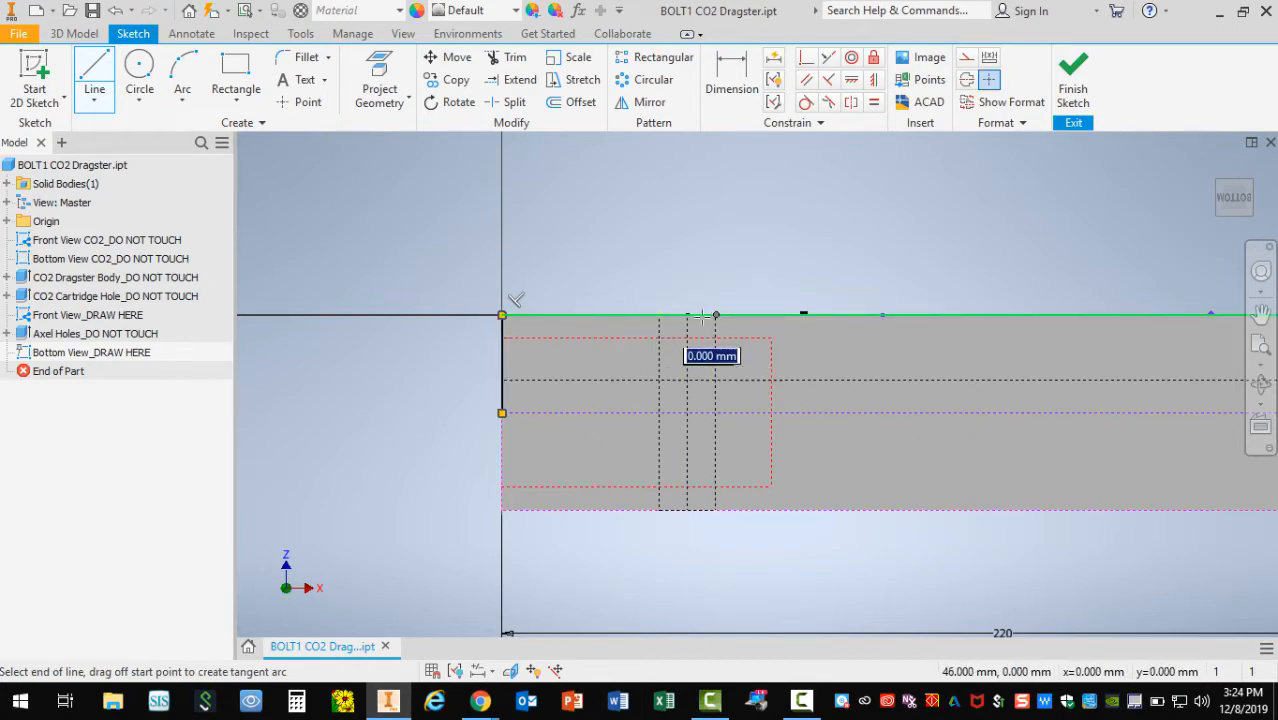
pyautogui.scroll(4, 678, 316)
pyautogui.scroll(-5, 741, 320)
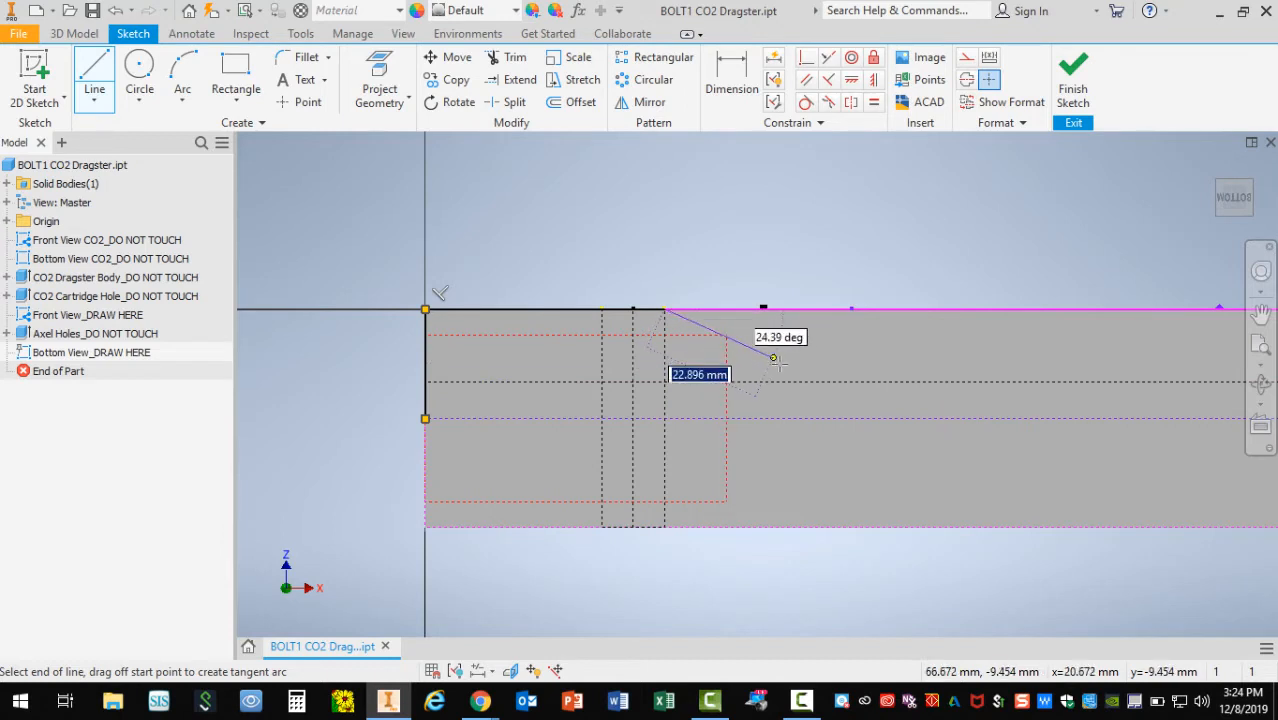
pyautogui.click(851, 381)
# Step: Sketch a horizontal solid line along the offset construction line, from the sloped line's lower end to short of the front axle block
pyautogui.scroll(4, 830, 380)
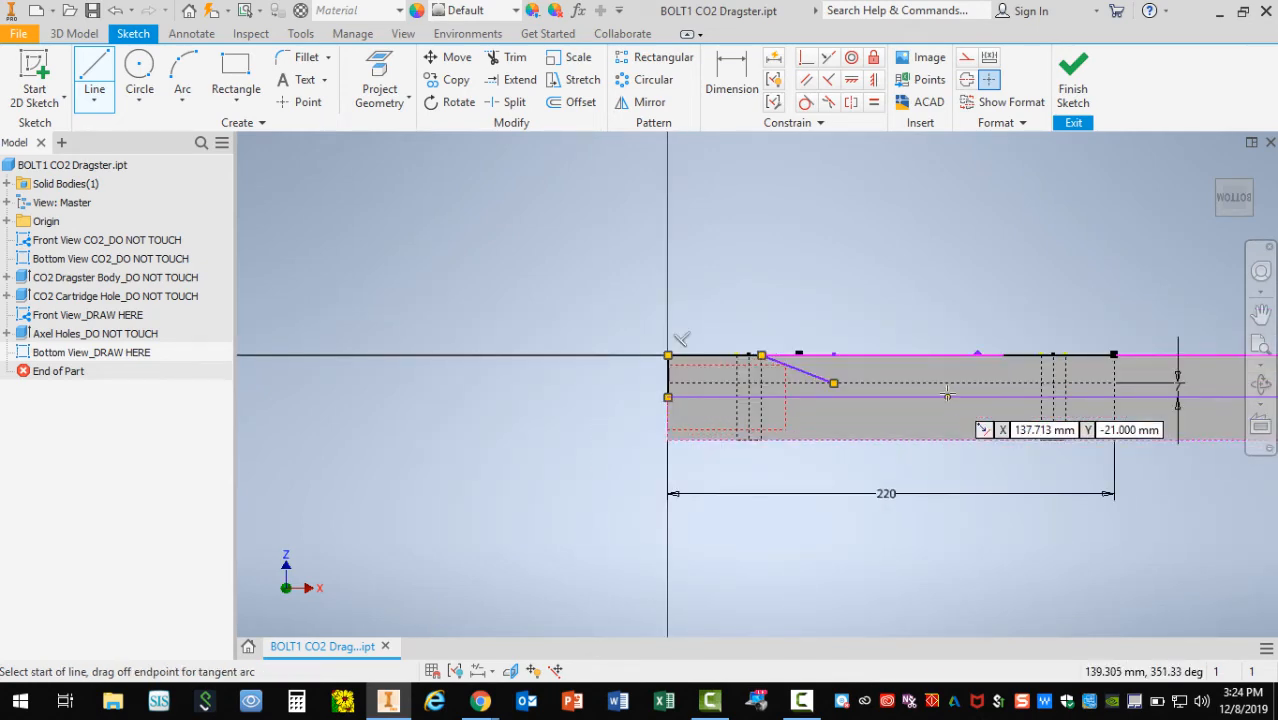
pyautogui.scroll(-3, 880, 385)
pyautogui.click(732, 374)
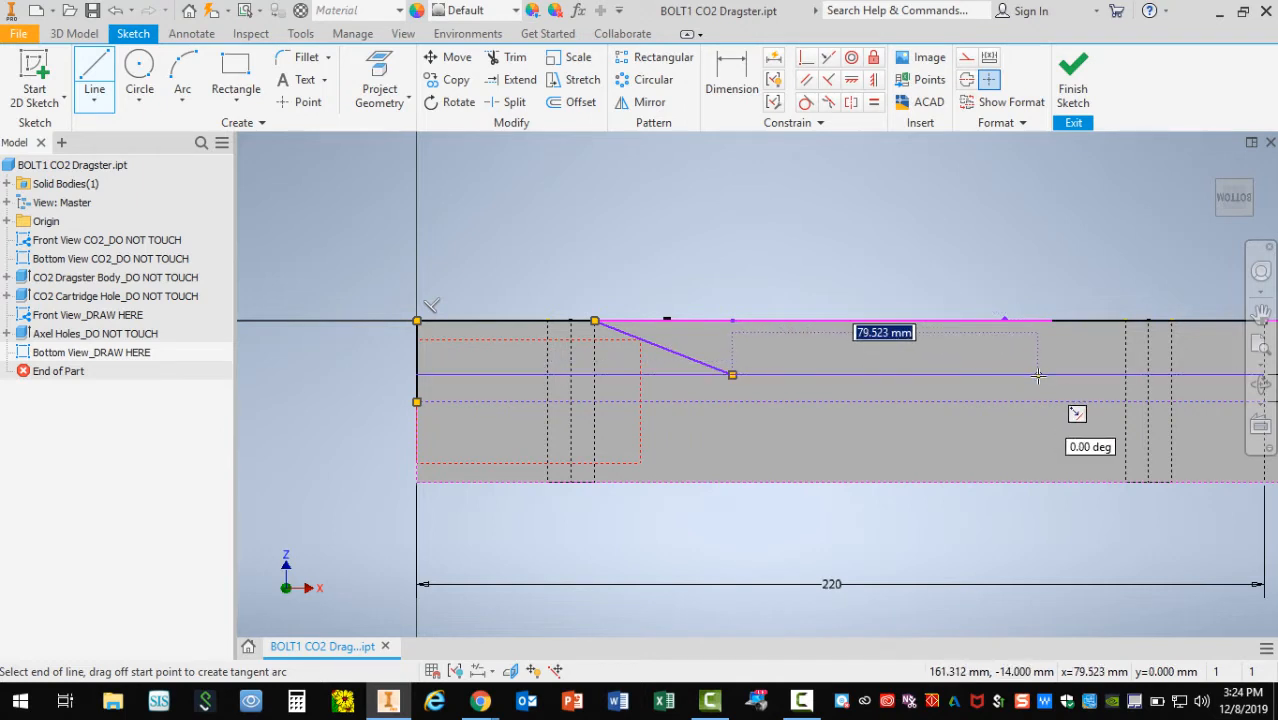
pyautogui.doubleClick(987, 376)
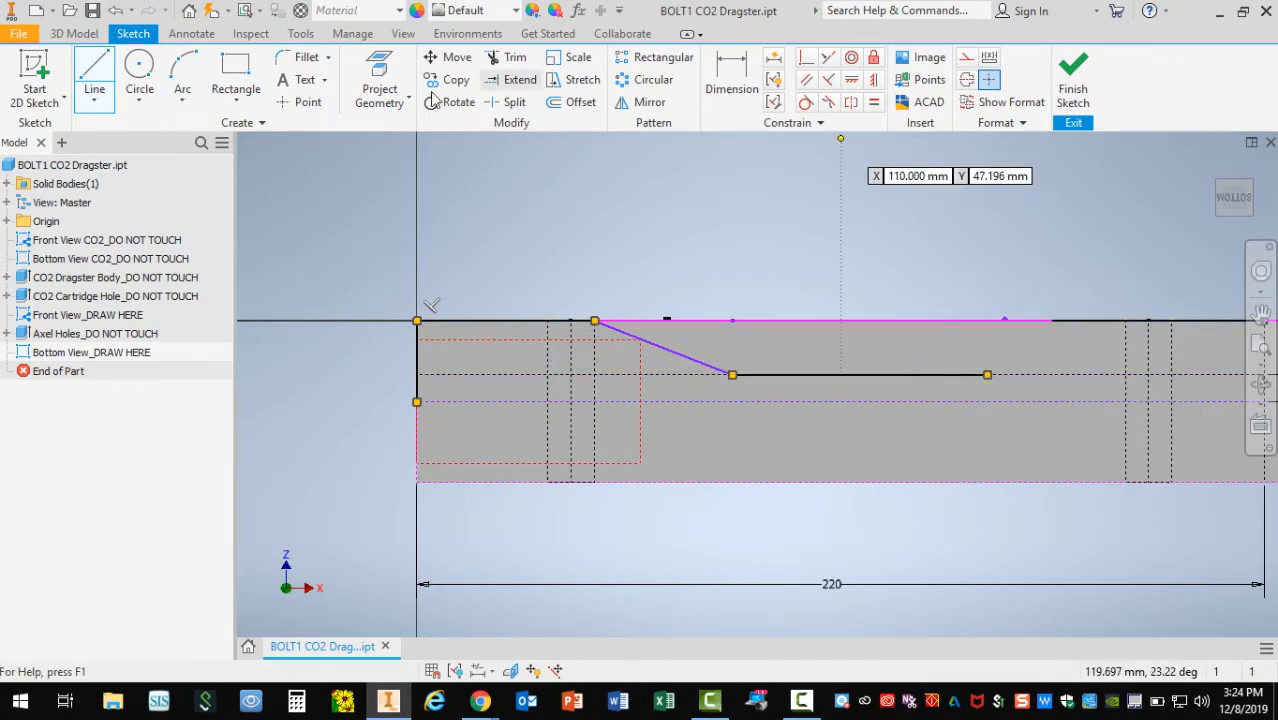
# Step: Sketch a three-point arc of about 25 mm radius from the horizontal line's front end up to the body's upper edge, before the front axle block
pyautogui.click(178, 102)
pyautogui.click(205, 128)
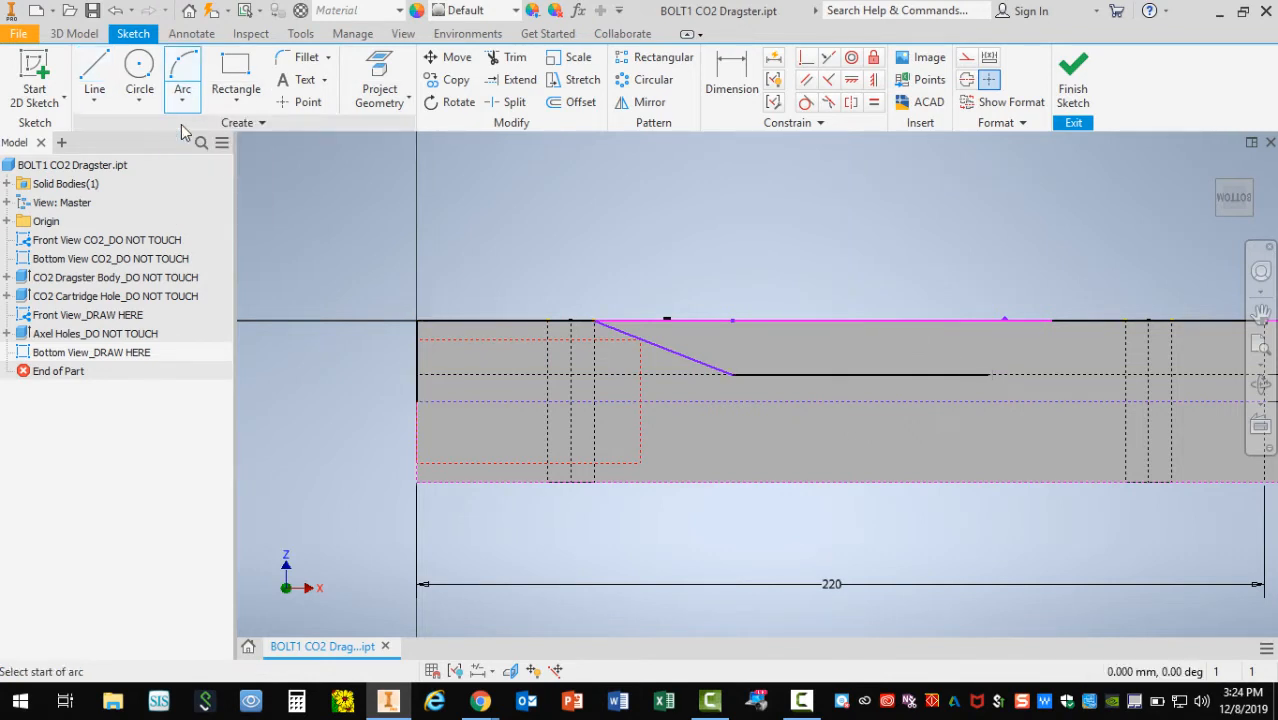
pyautogui.click(987, 374)
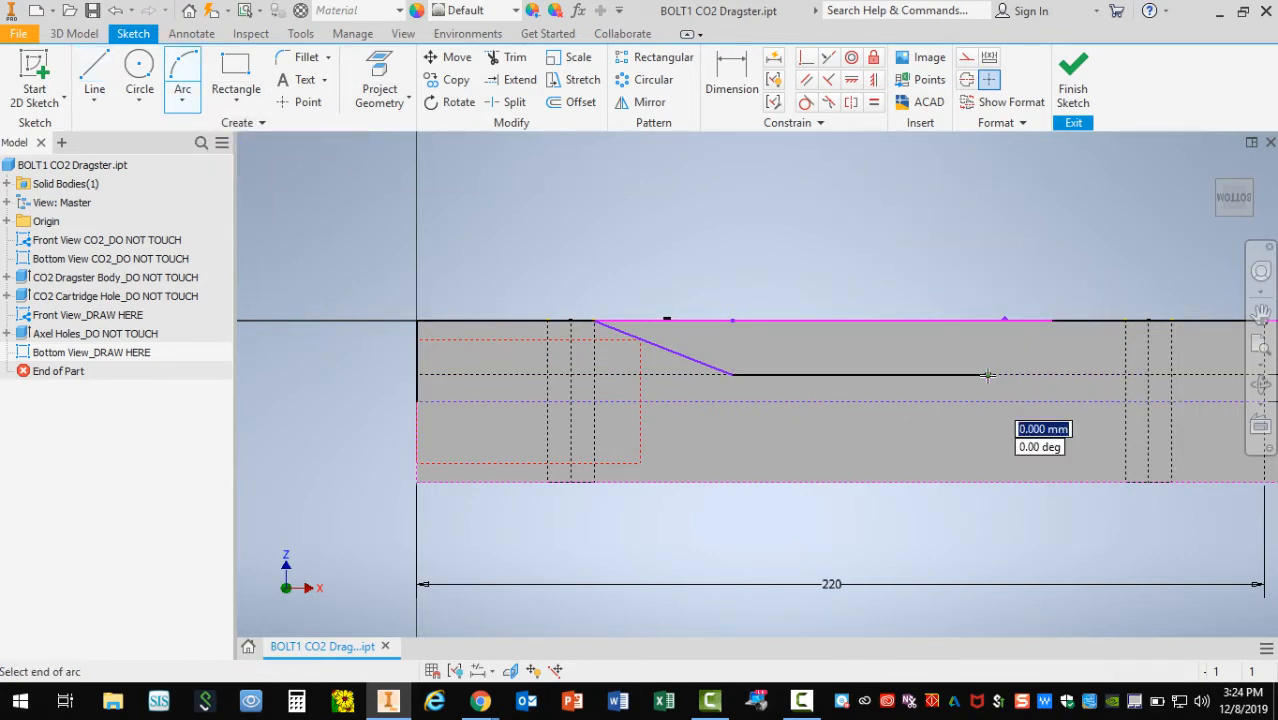
pyautogui.click(1055, 319)
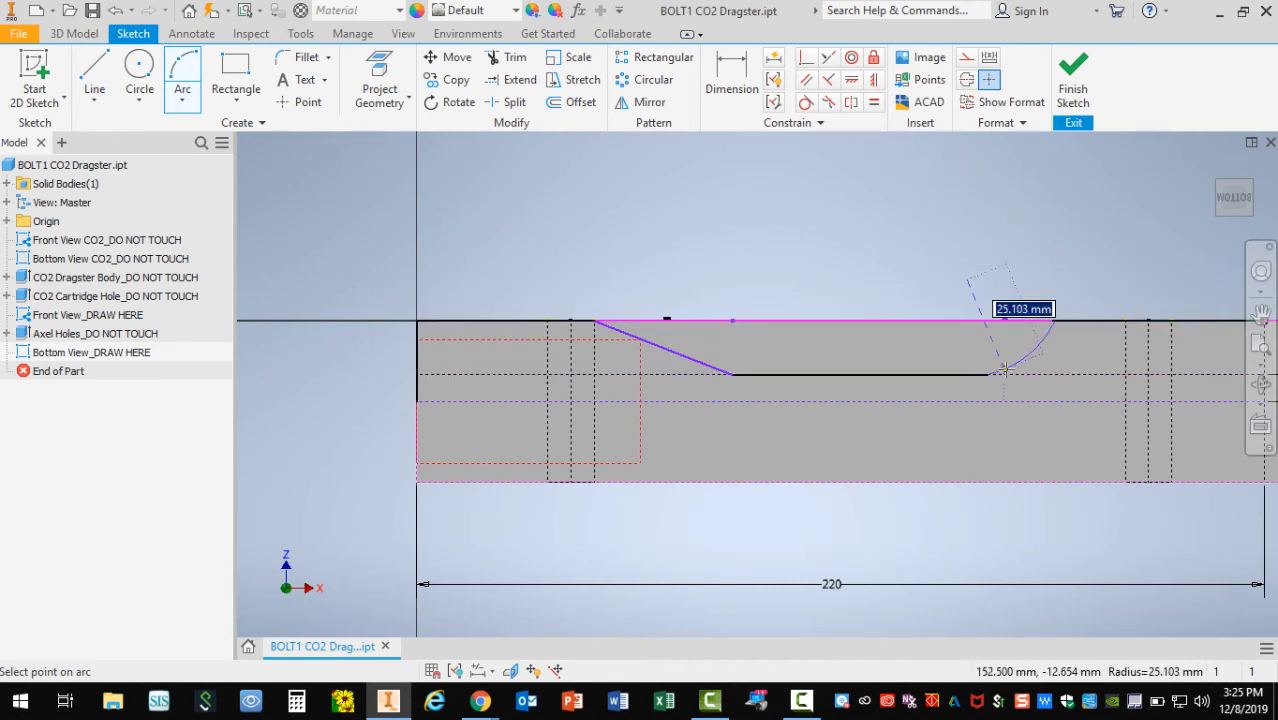
pyautogui.click(1005, 369)
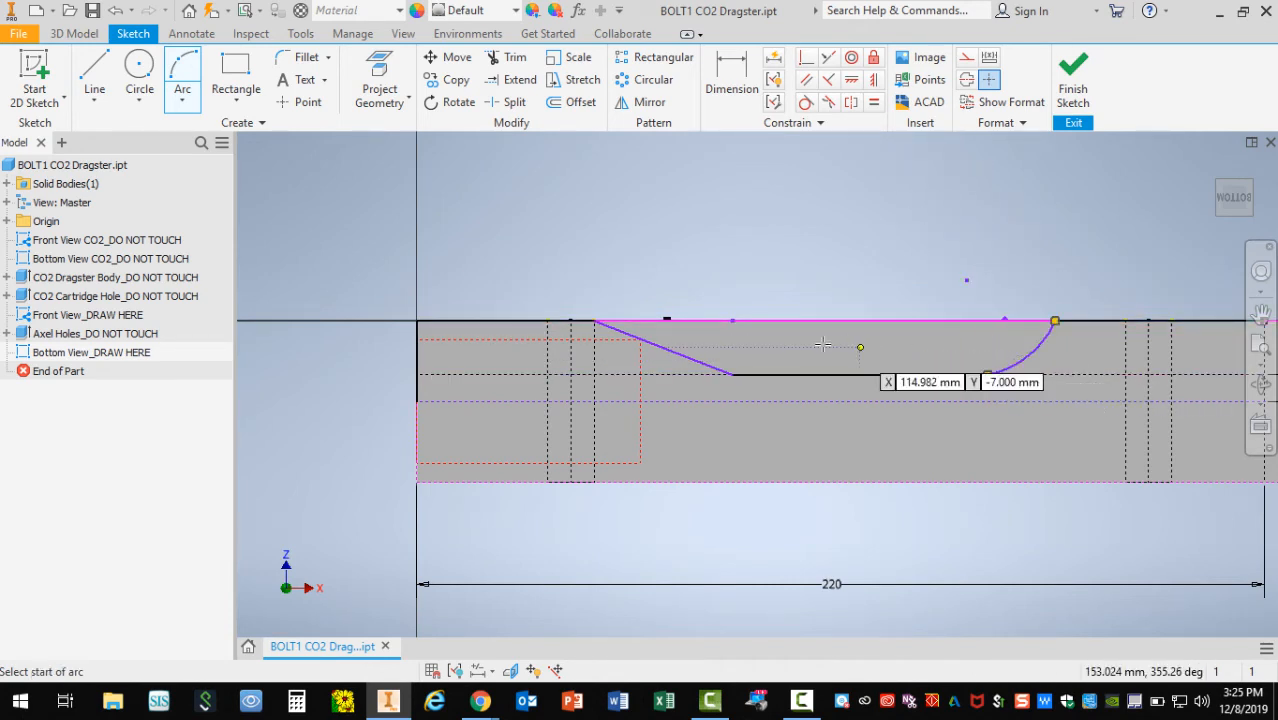
# Step: Sketch a three-point arc of about 40 mm radius from the front axle block's upper corner at 196 mm to the centerline at 220 mm
pyautogui.scroll(3, 744, 343)
pyautogui.scroll(-3, 1177, 346)
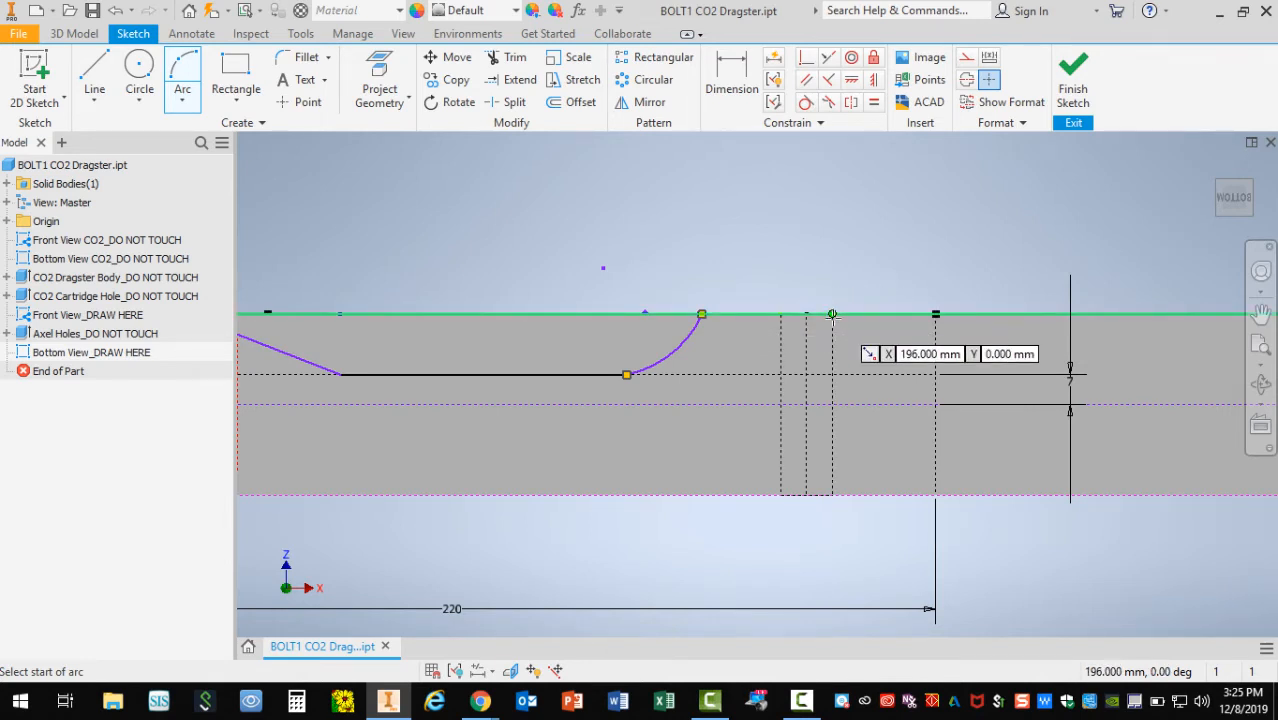
pyautogui.click(832, 315)
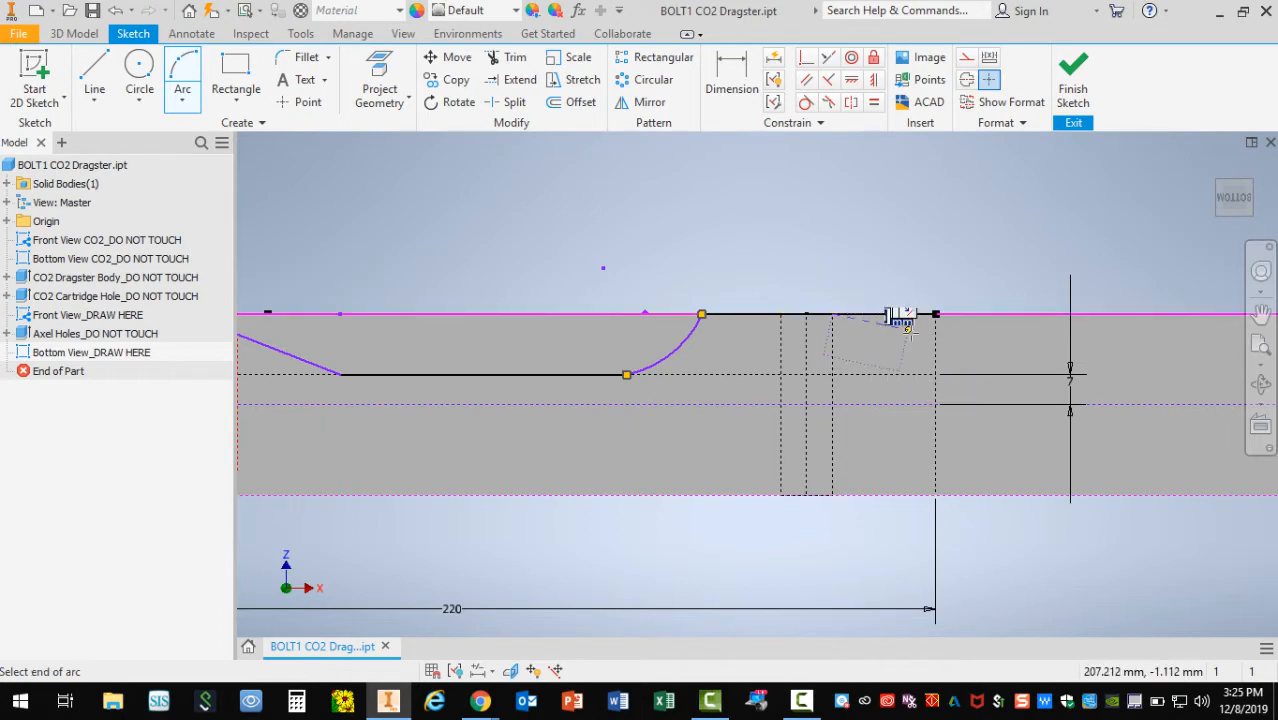
pyautogui.click(937, 403)
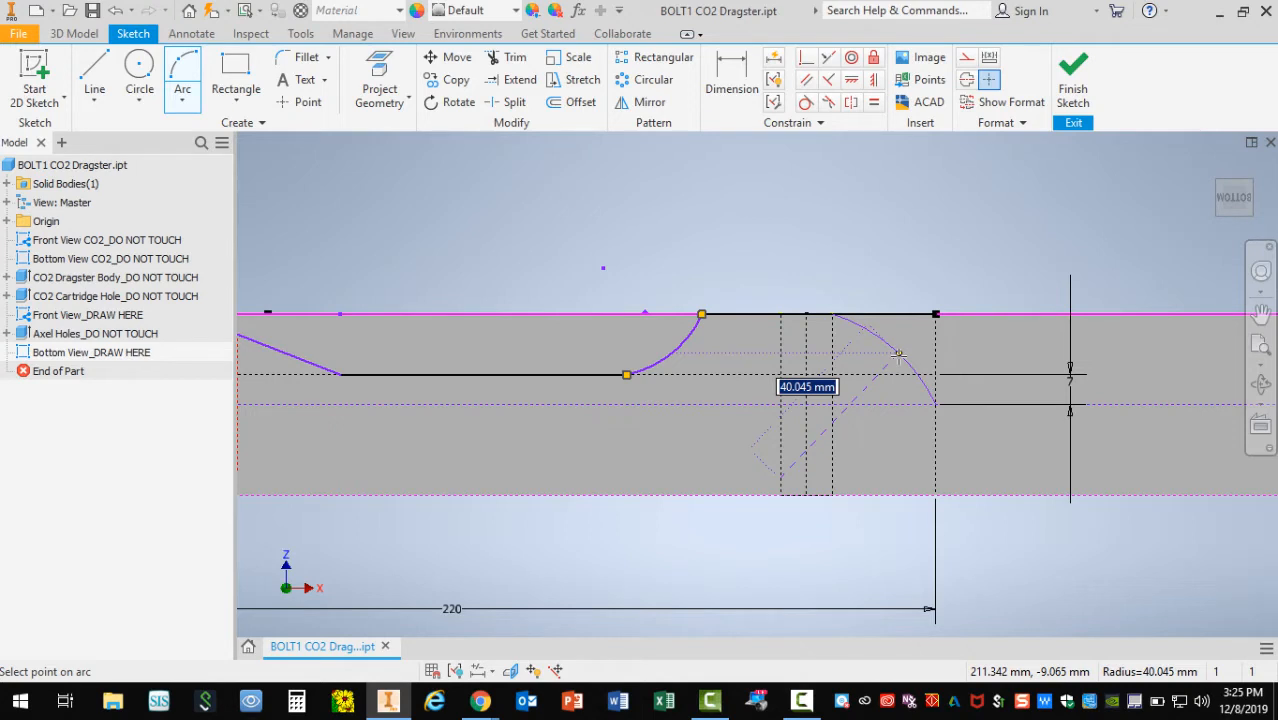
pyautogui.click(898, 354)
pyautogui.scroll(-2, 1055, 400)
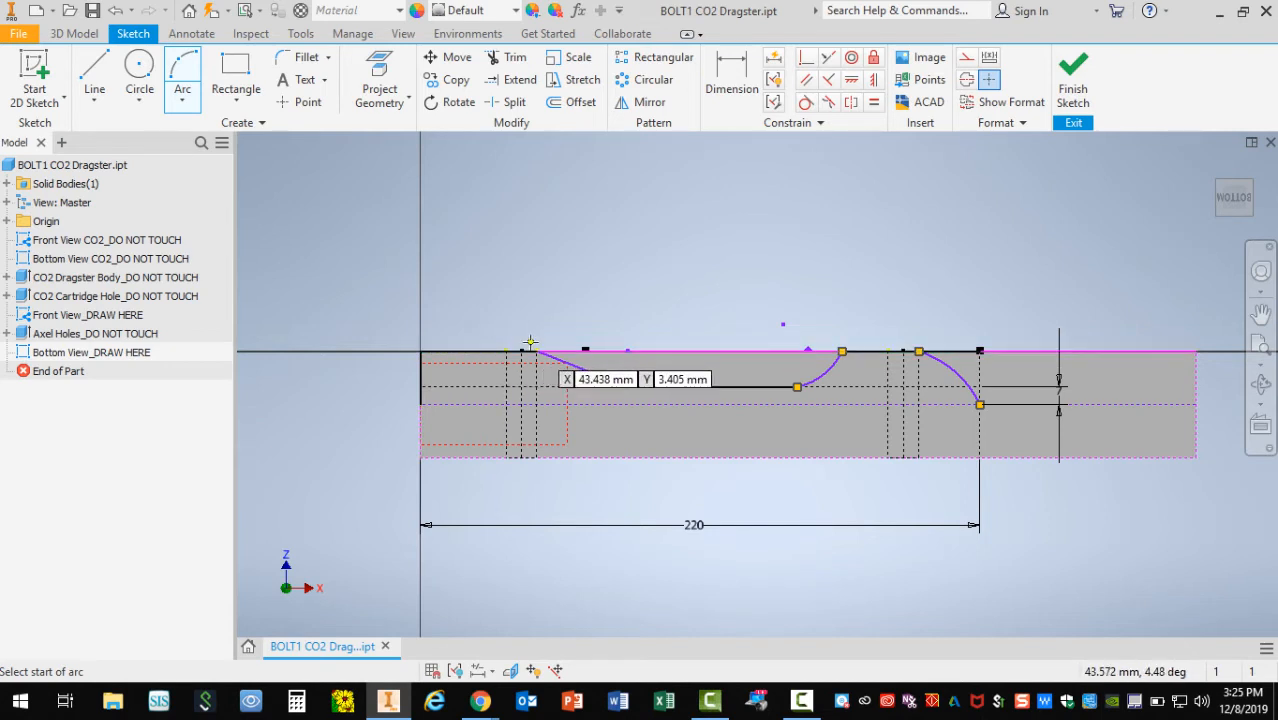
# Step: Mirror the half outline, together with its construction geometry, across the body's horizontal centerline
pyautogui.scroll(2, 578, 371)
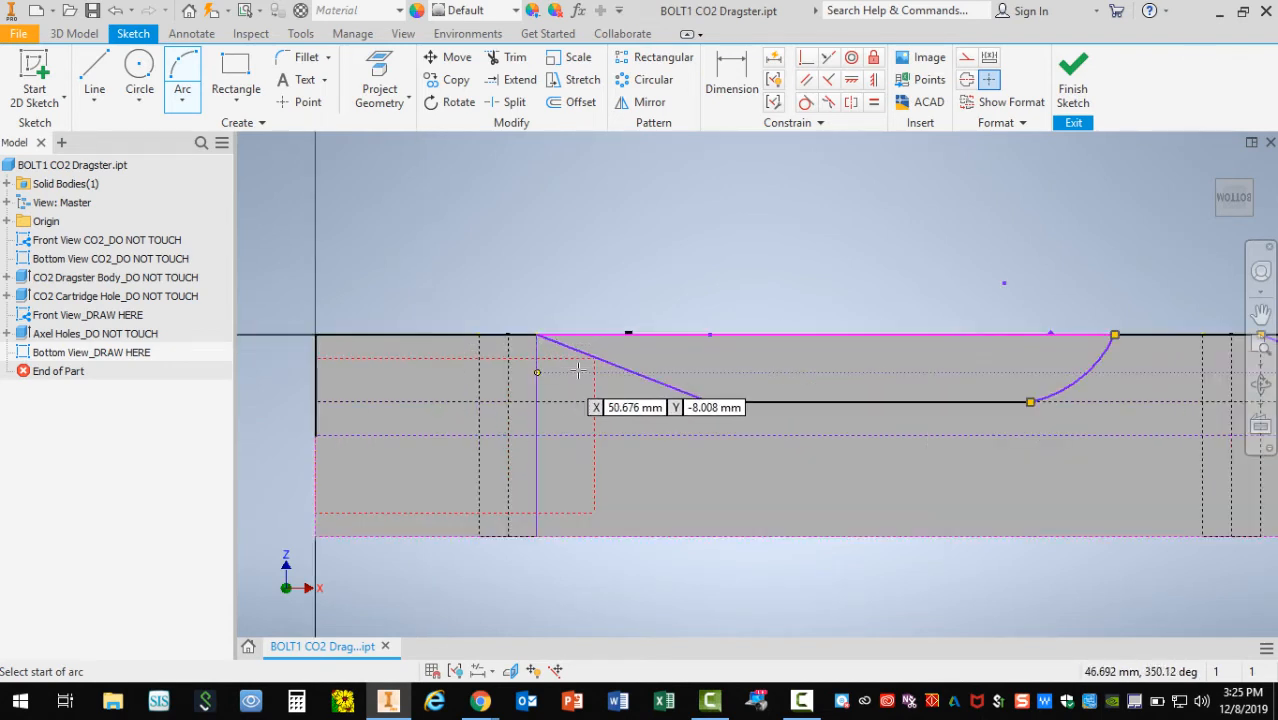
pyautogui.scroll(4, 580, 368)
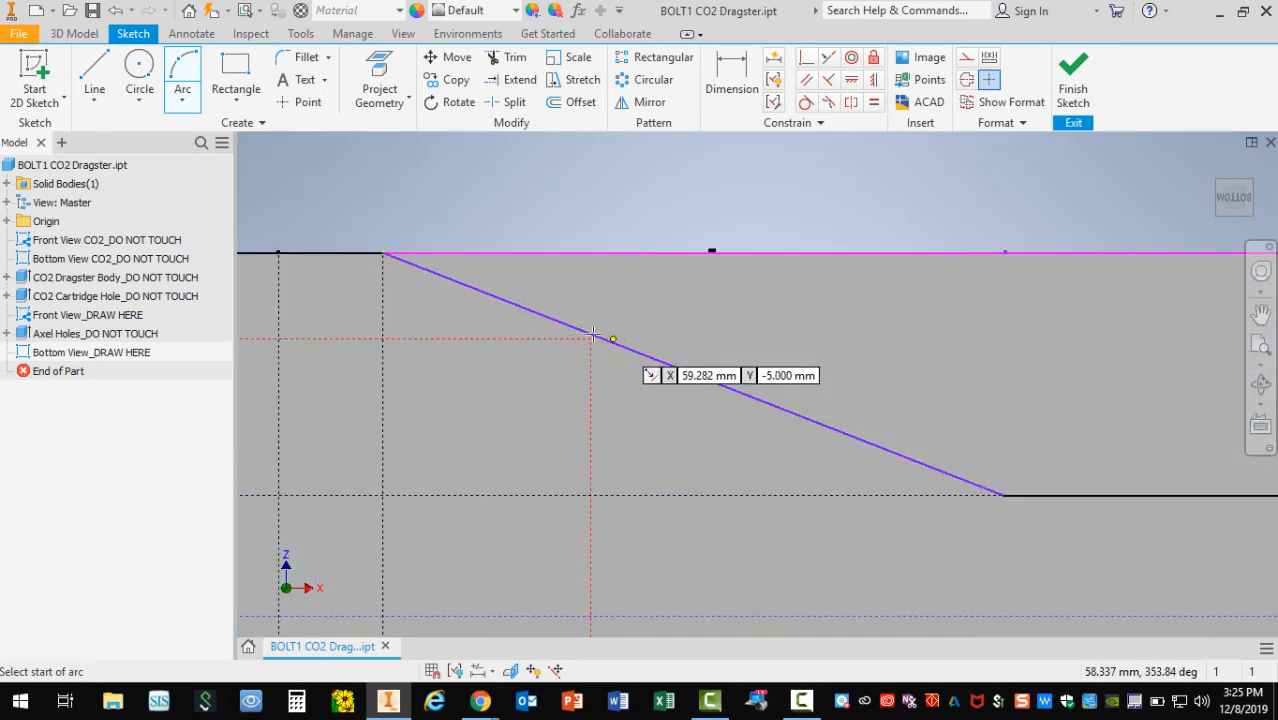
pyautogui.scroll(-4, 593, 336)
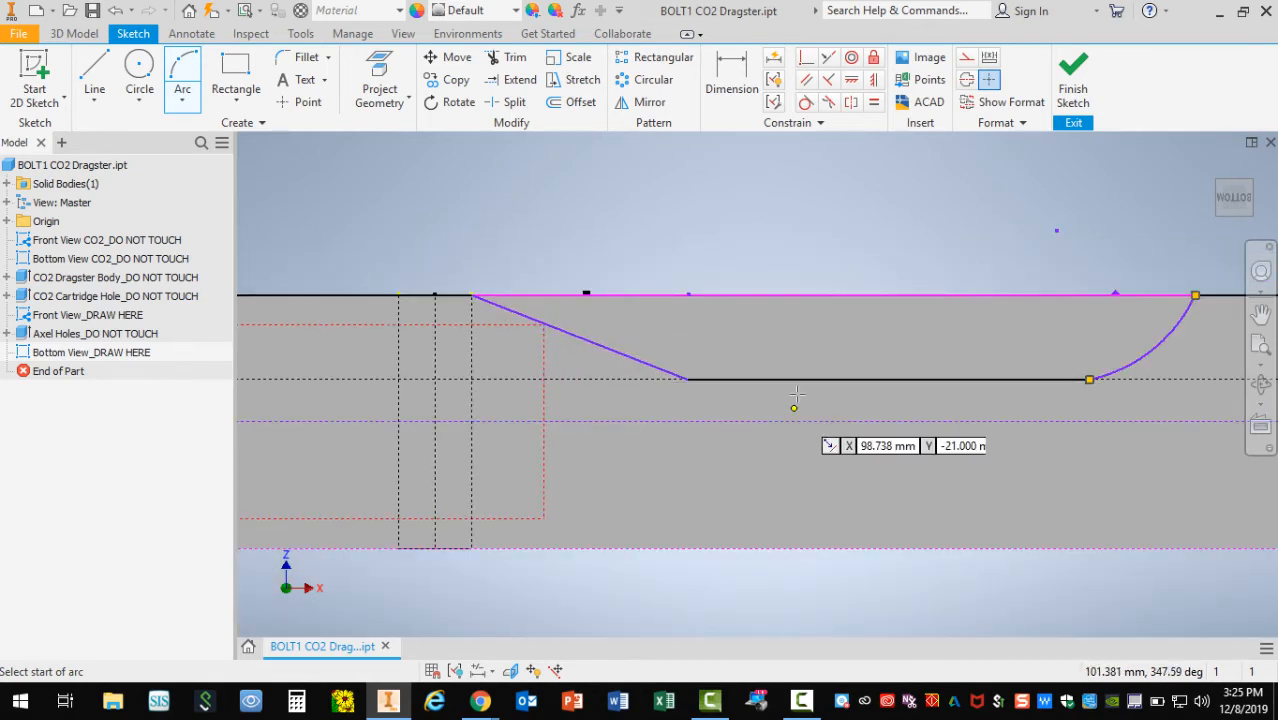
pyautogui.scroll(-2, 644, 391)
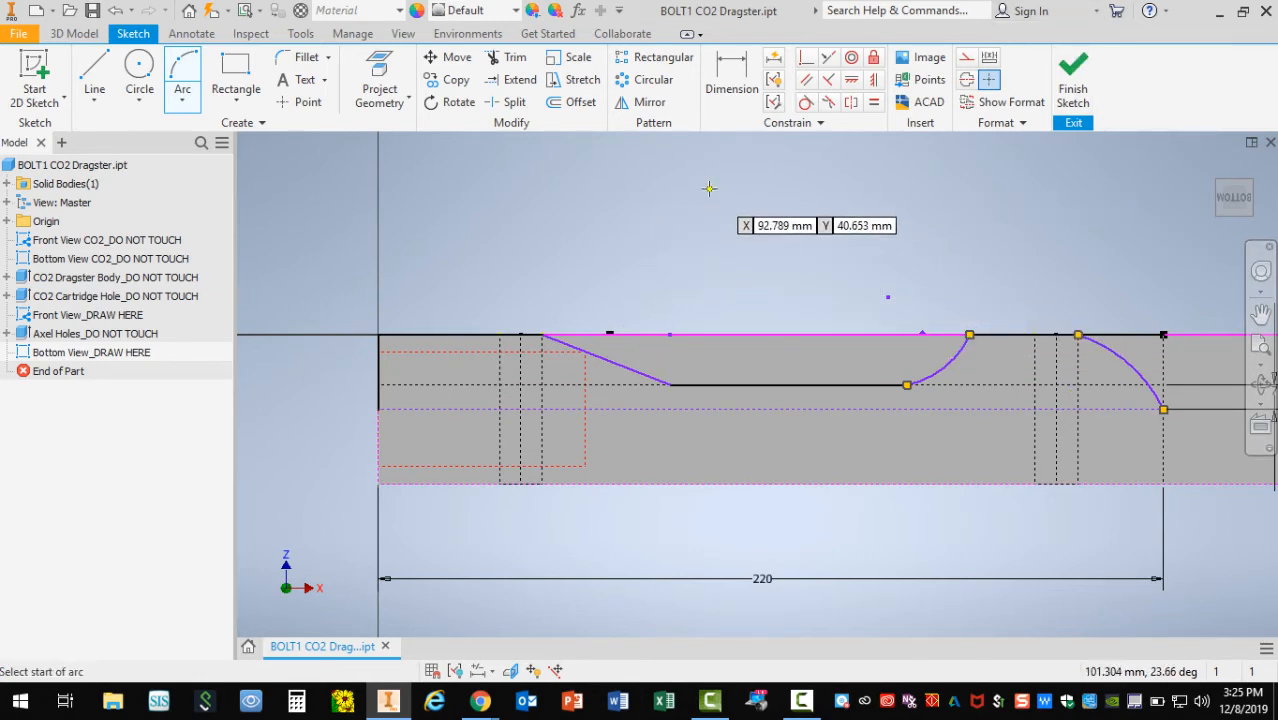
pyautogui.scroll(2, 614, 218)
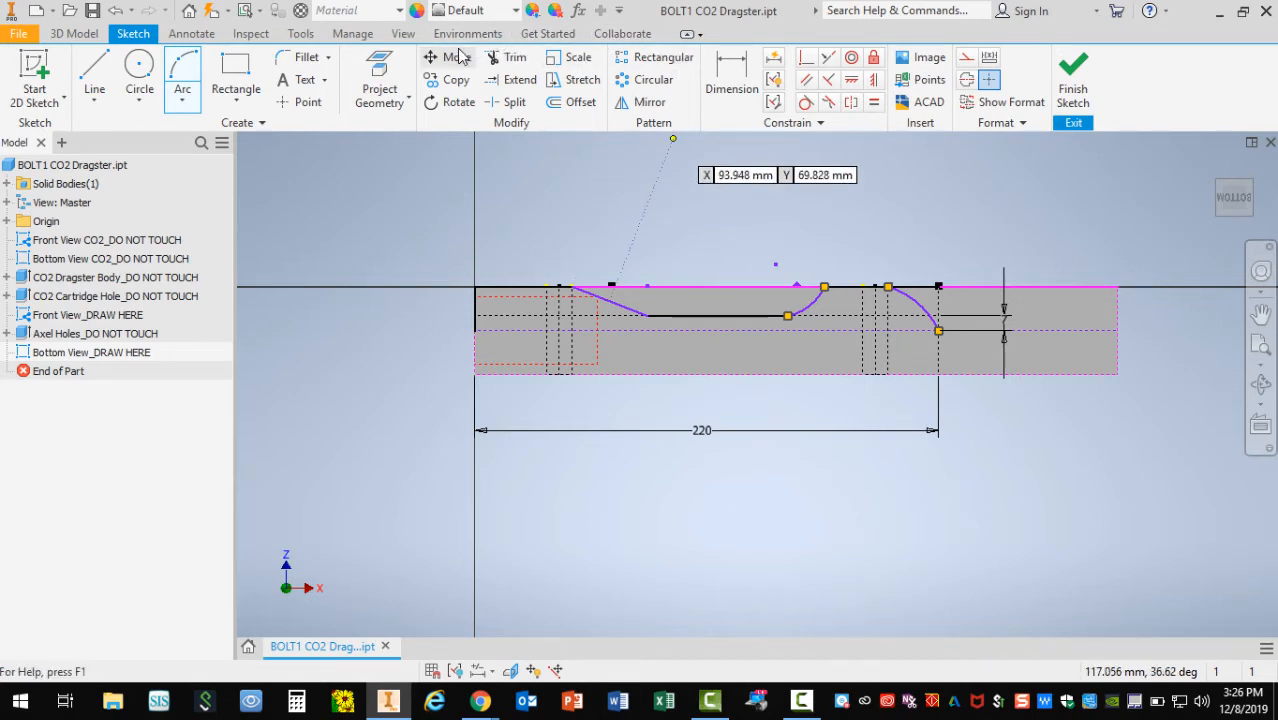
pyautogui.click(624, 104)
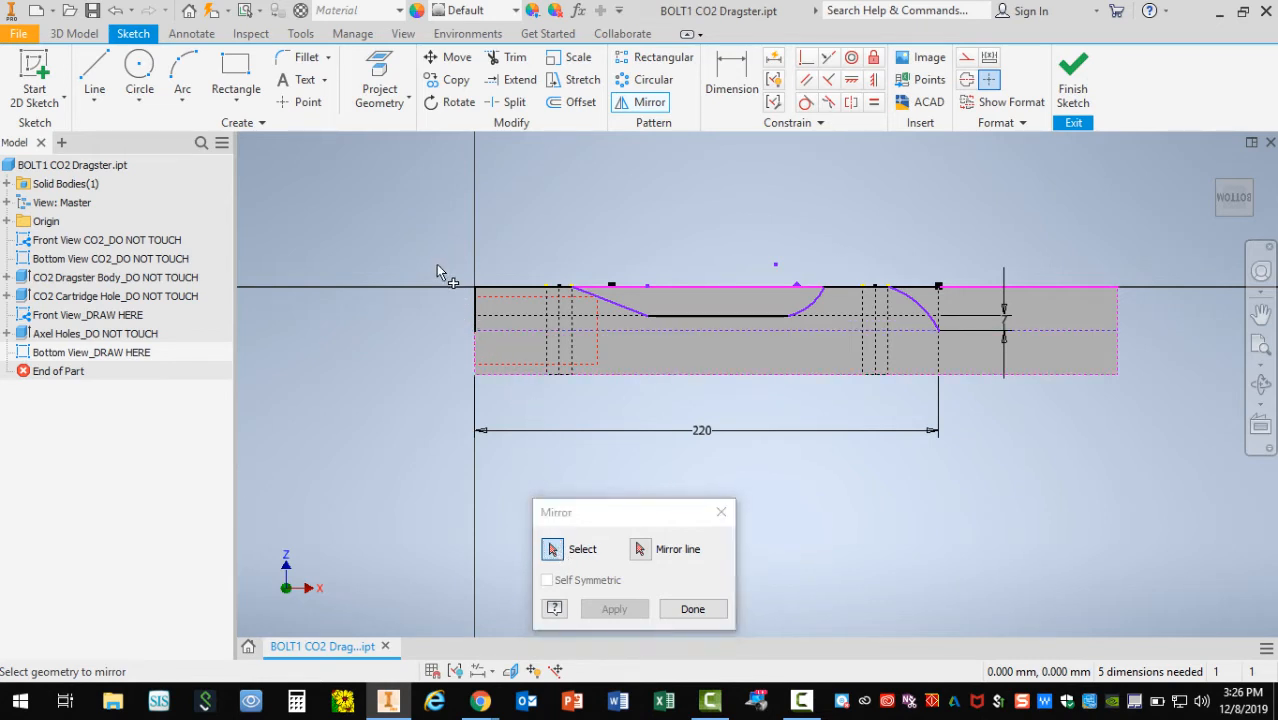
pyautogui.moveTo(436, 263)
pyautogui.mouseDown()
pyautogui.moveTo(536, 327)
pyautogui.moveTo(980, 360)
pyautogui.moveTo(980, 346)
pyautogui.mouseUp()
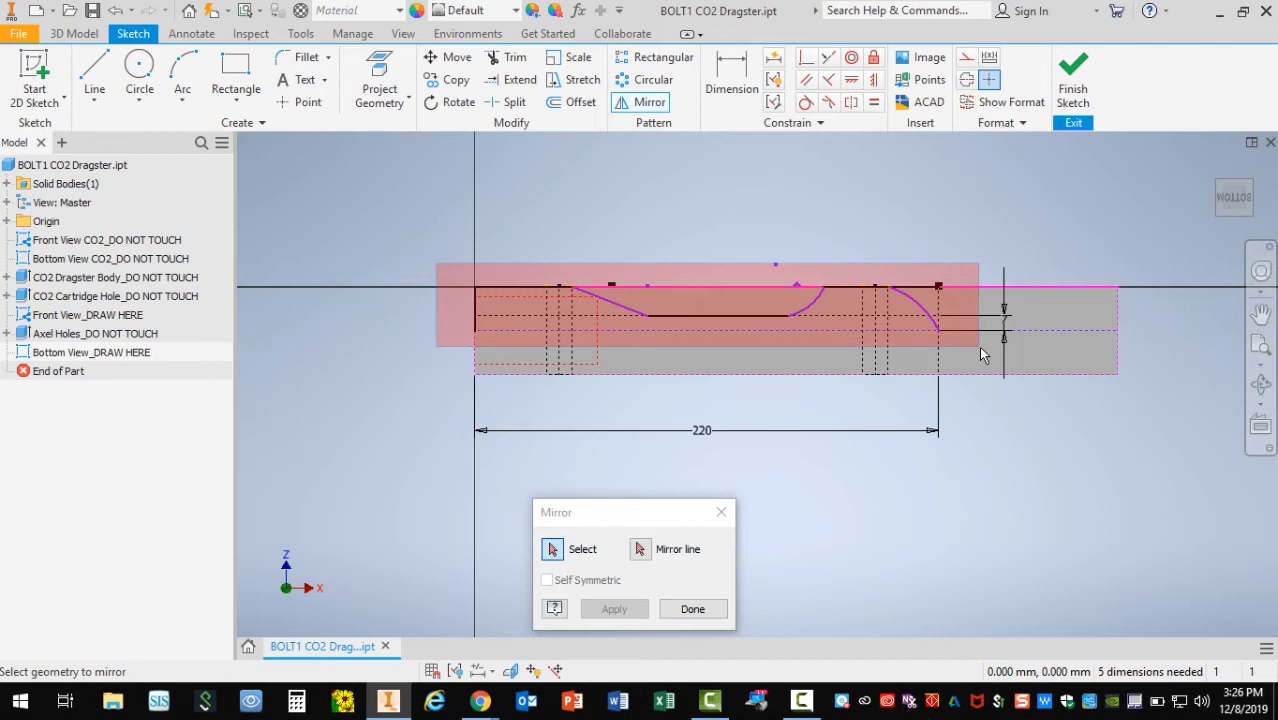
pyautogui.moveTo(981, 354); pyautogui.dragTo(983, 354)
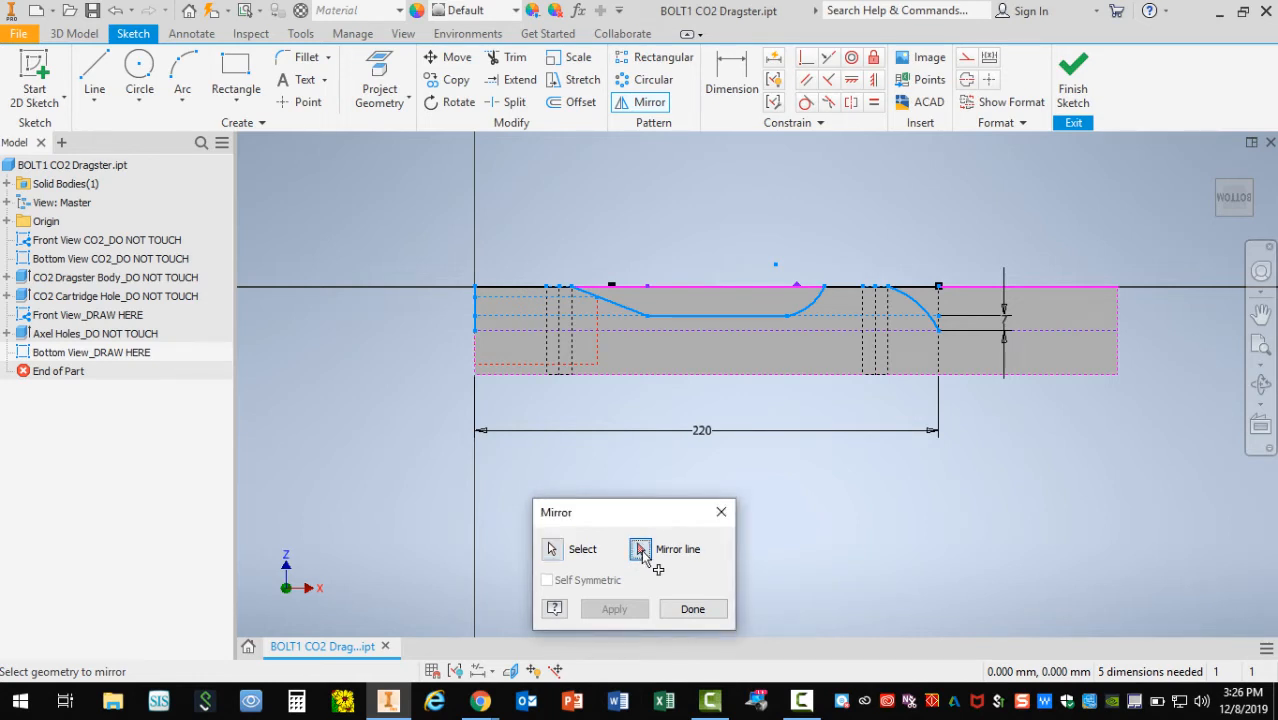
pyautogui.click(700, 332)
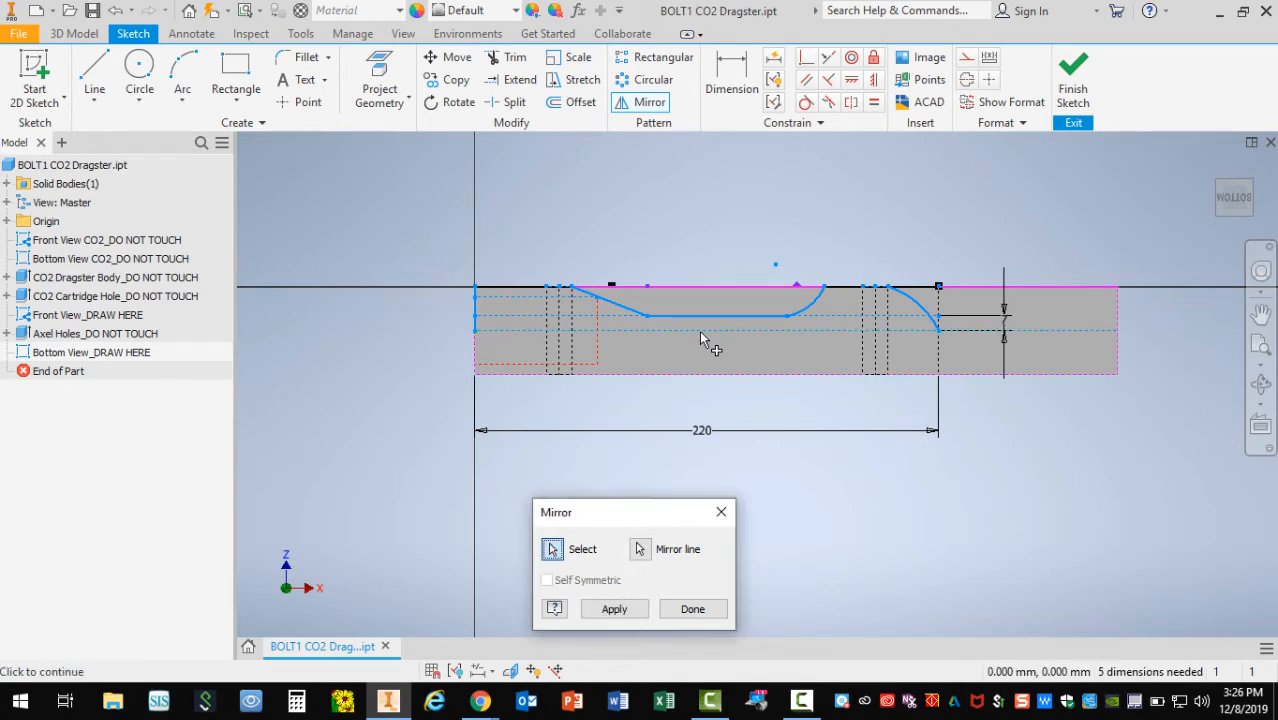
pyautogui.click(614, 610)
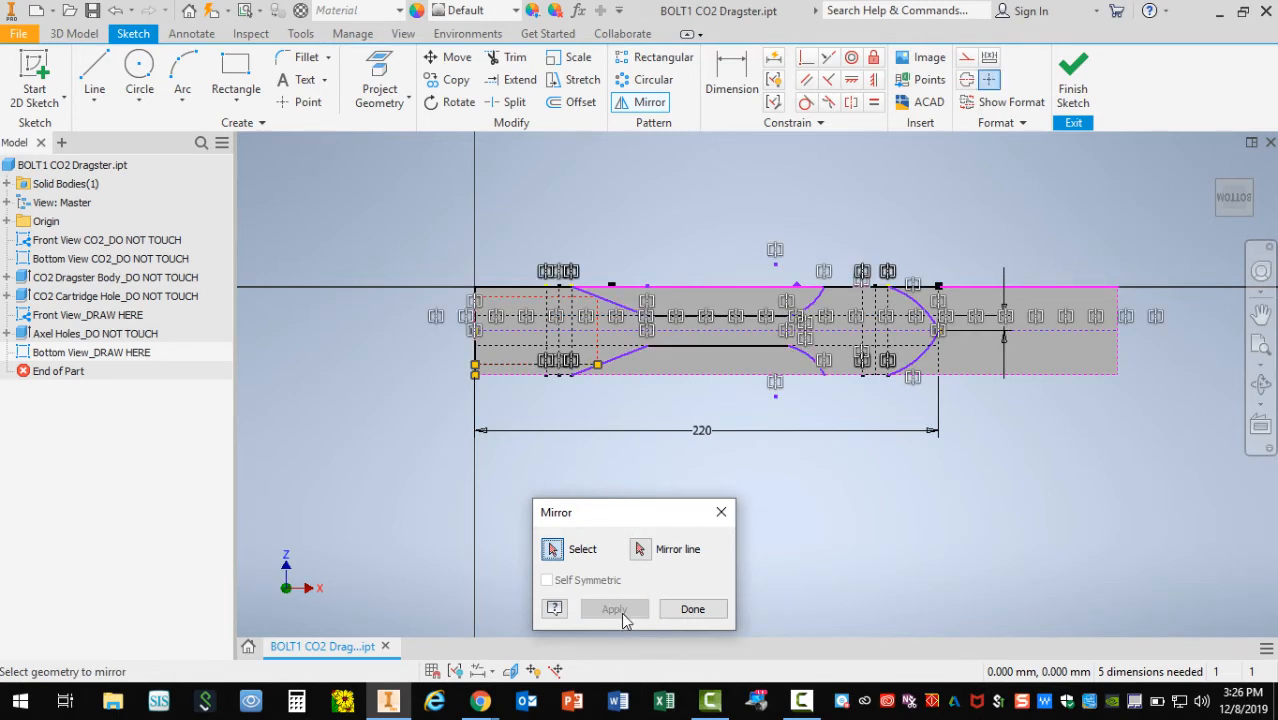
pyautogui.click(693, 609)
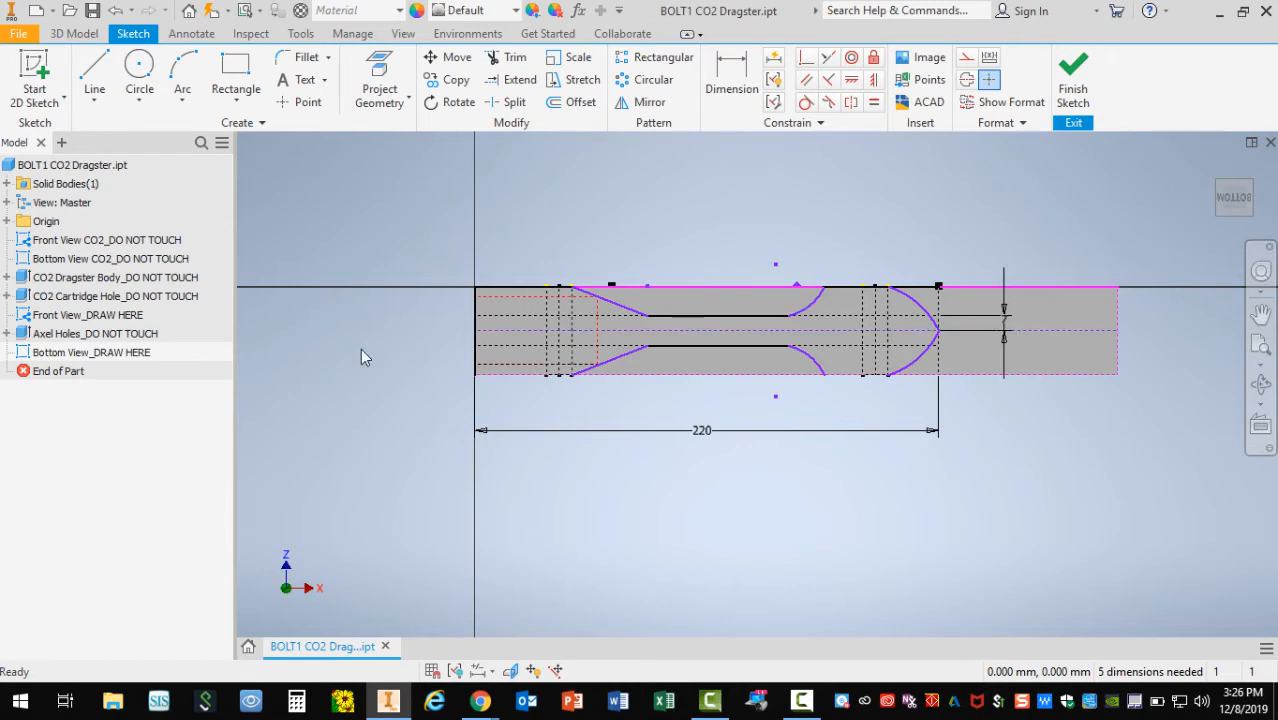
# Step: Check the spacing between the original and mirrored horizontal lines with the Dimension tool, without placing a dimension
pyautogui.click(740, 75)
pyautogui.scroll(-3, 670, 339)
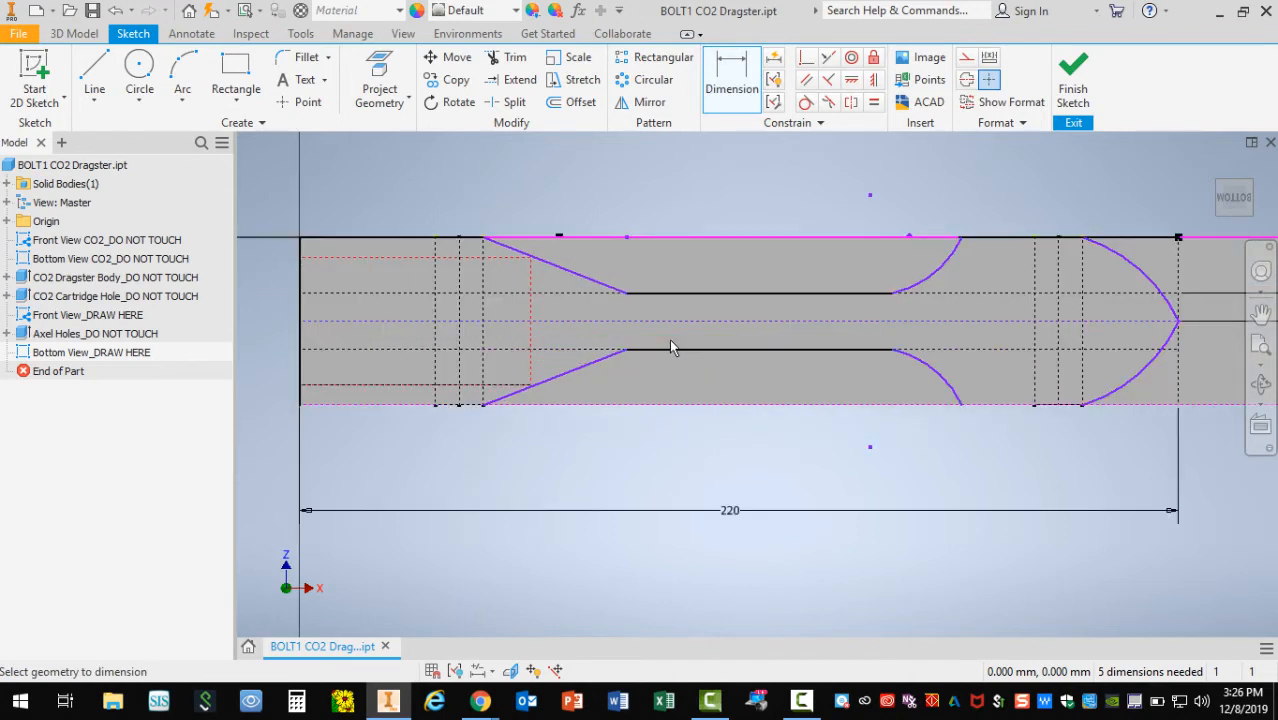
pyautogui.click(745, 293)
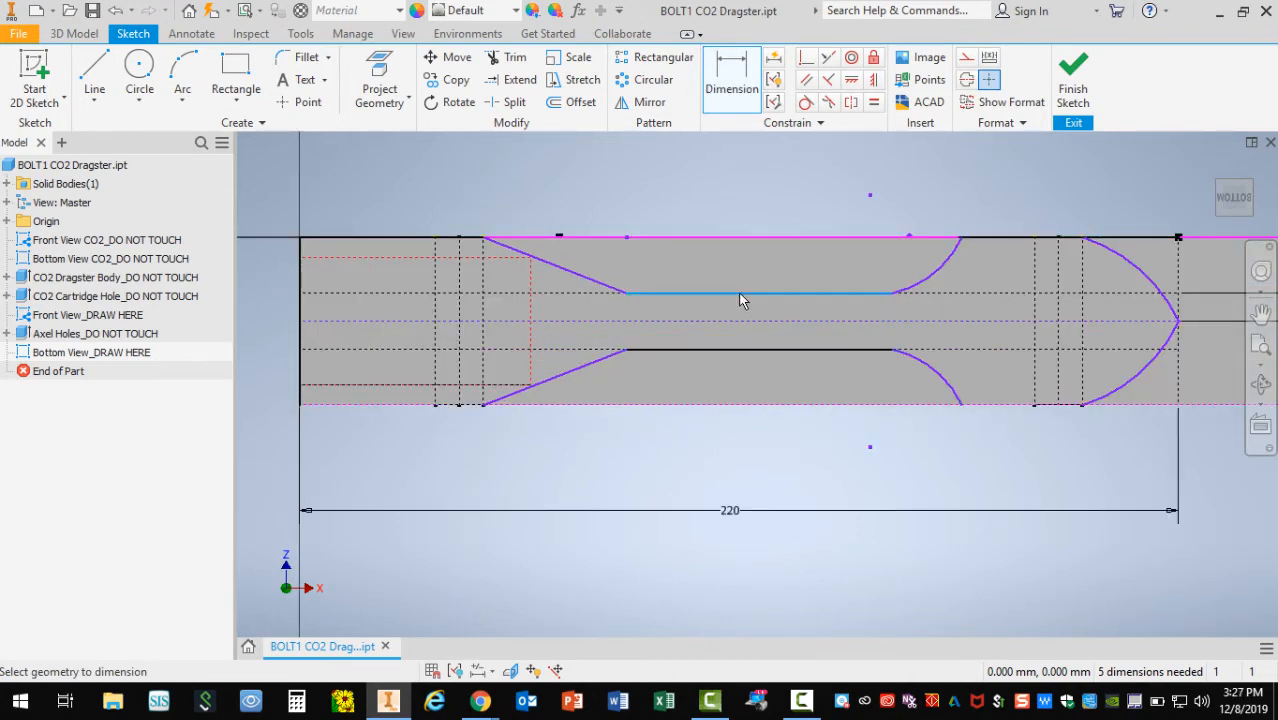
pyautogui.click(748, 350)
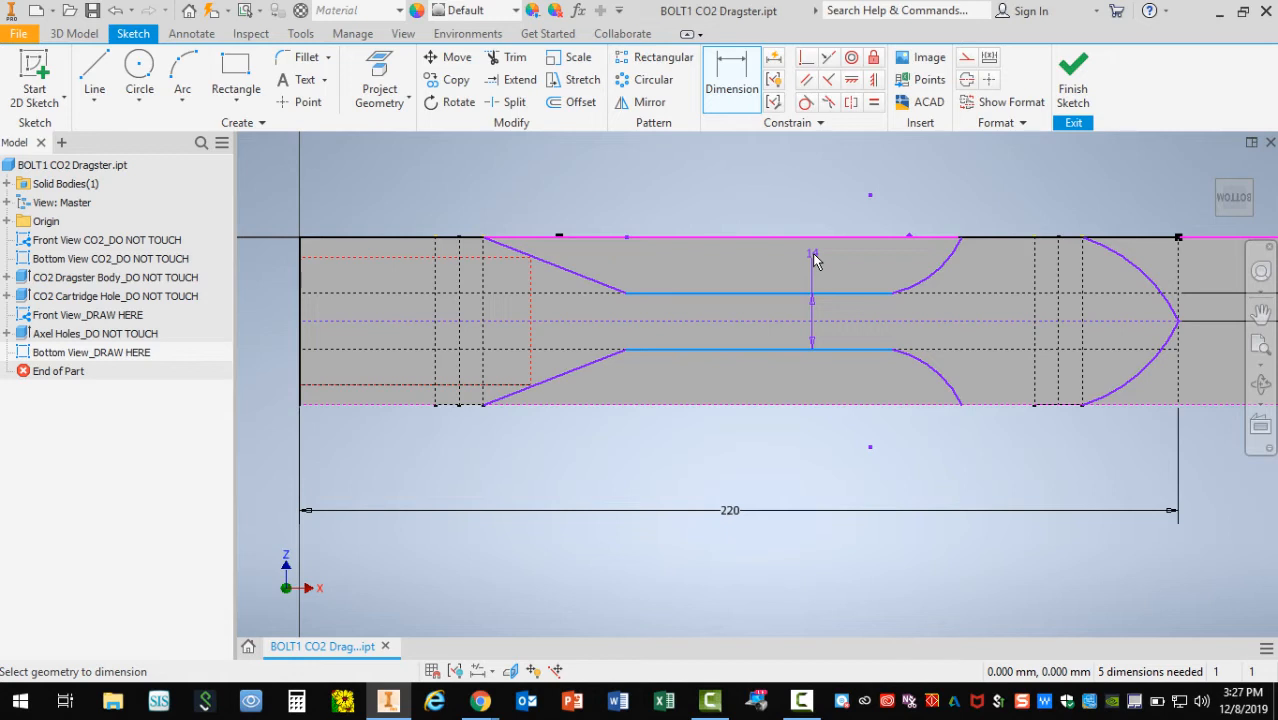
pyautogui.press('Escape')
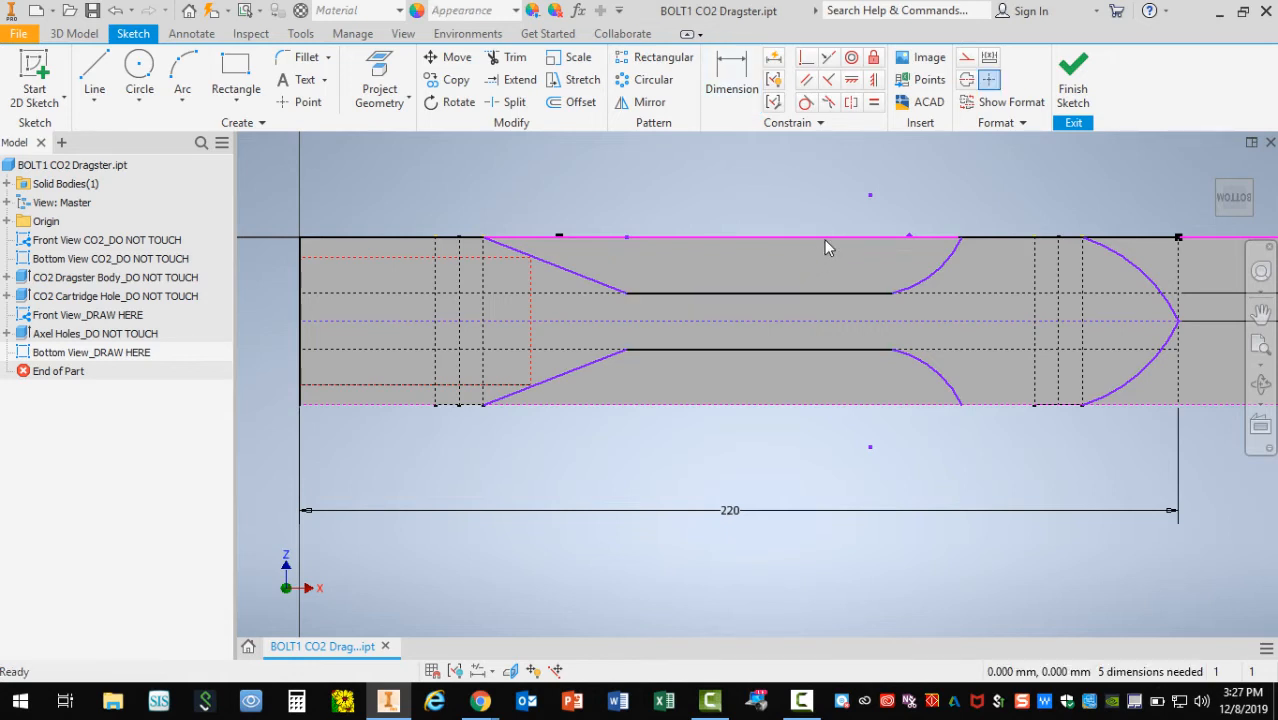
# Step: Check the distance along the upper edge between the two arcs at the front axle block, without placing a dimension
pyautogui.click(737, 77)
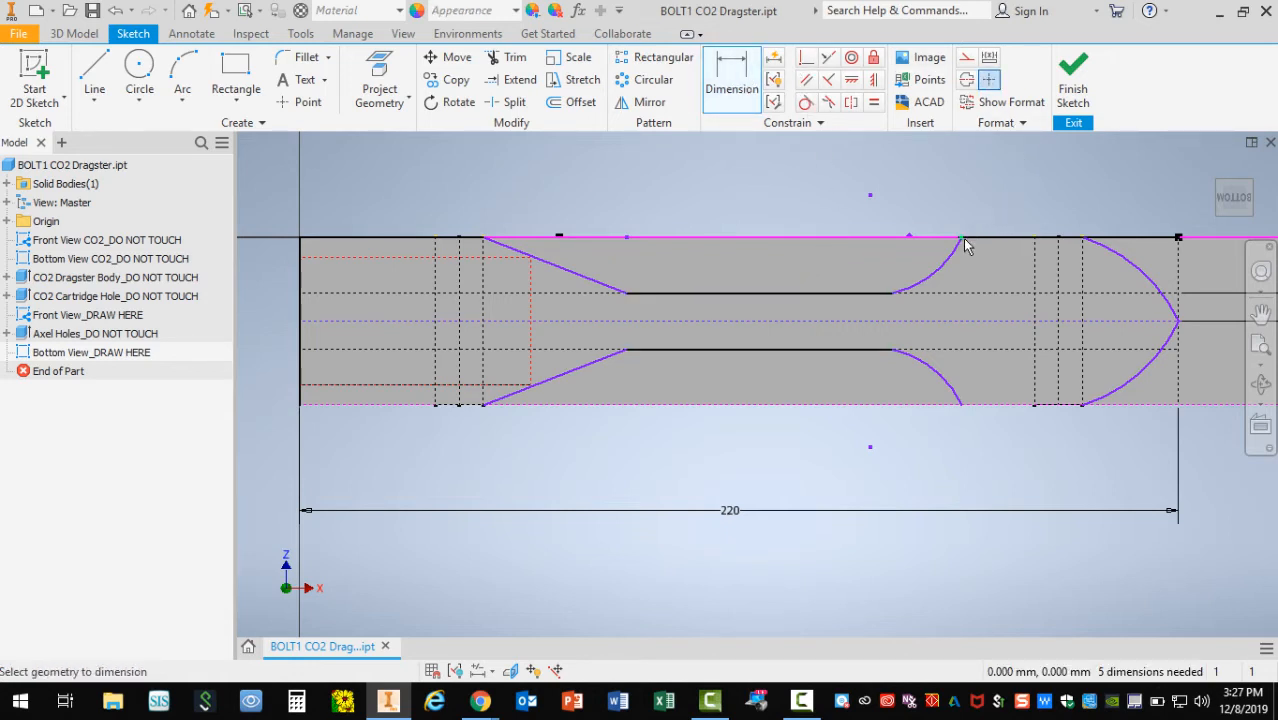
pyautogui.click(1050, 238)
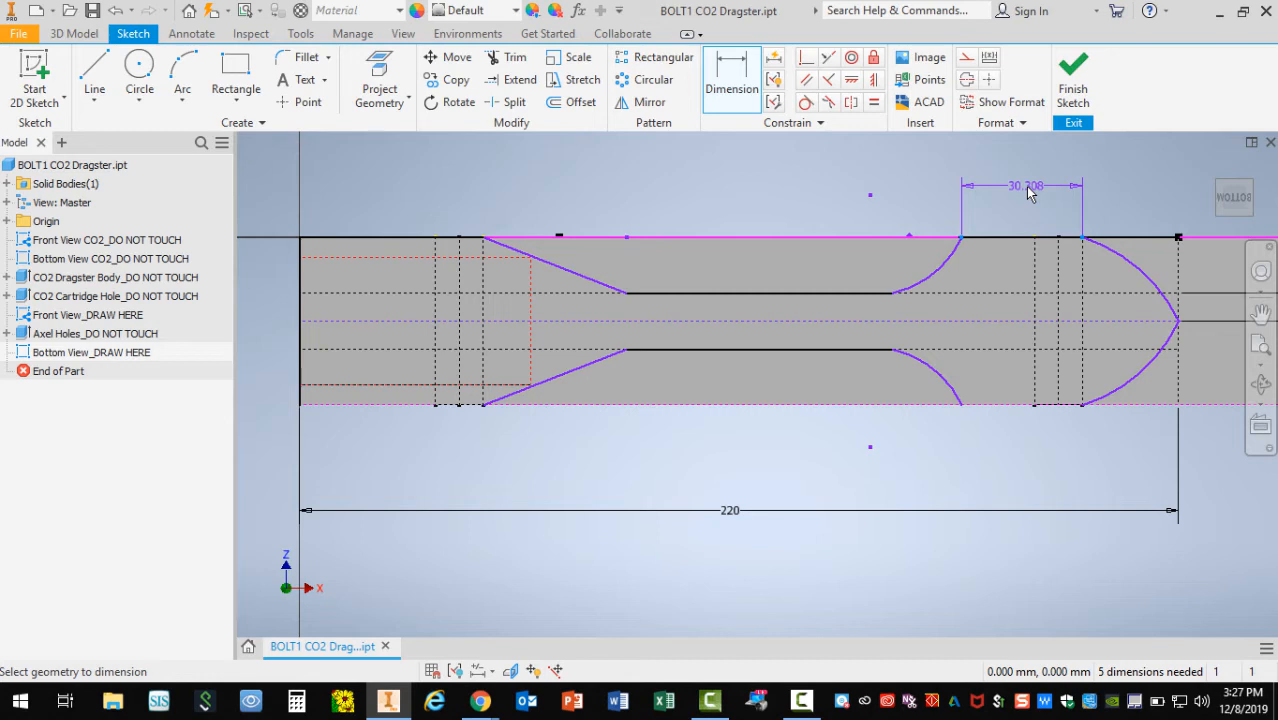
pyautogui.press('Escape')
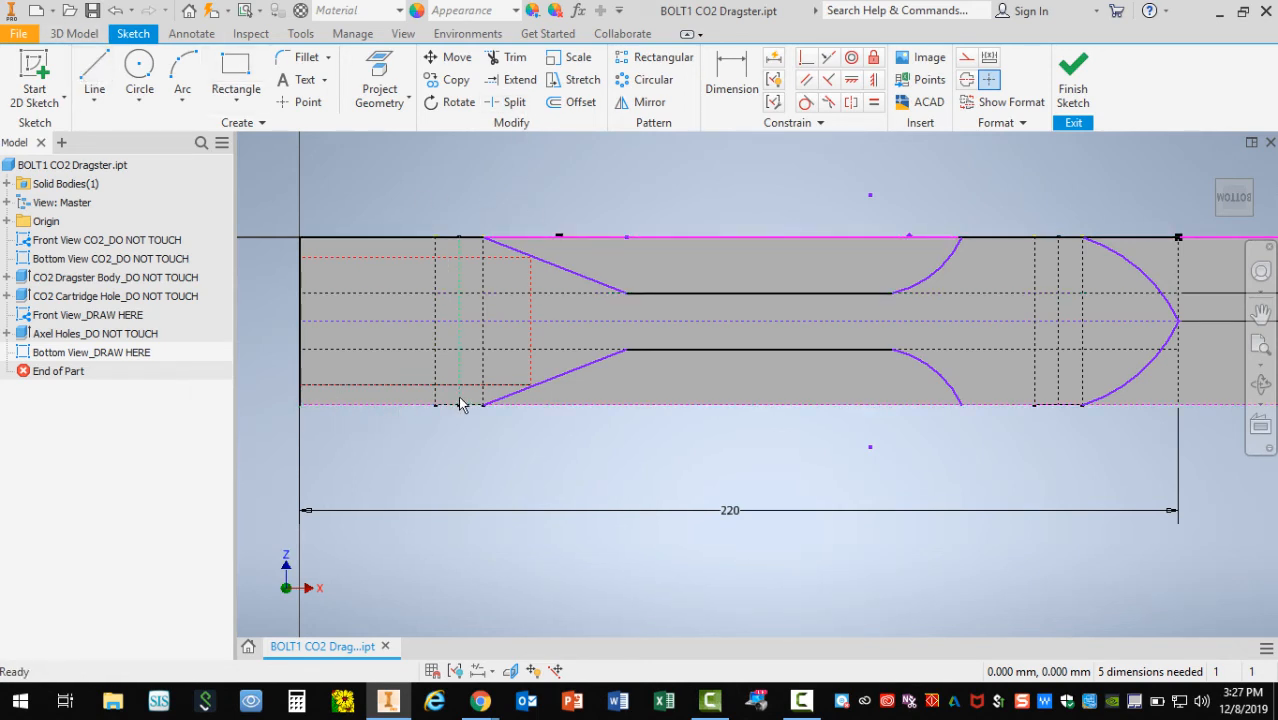
# Step: Sketch a solid line along the body's lower edge from the cartridge-hole end to the rear axle block's lower corner at 46 mm
pyautogui.click(90, 73)
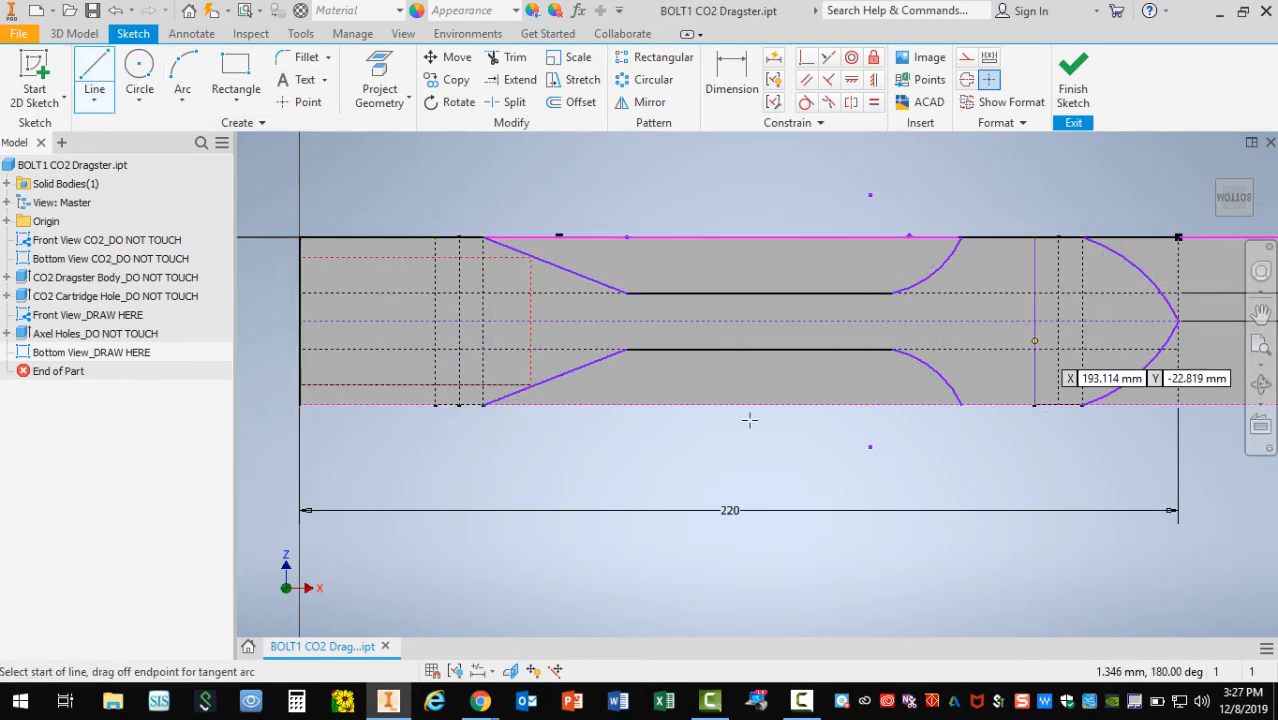
pyautogui.click(298, 404)
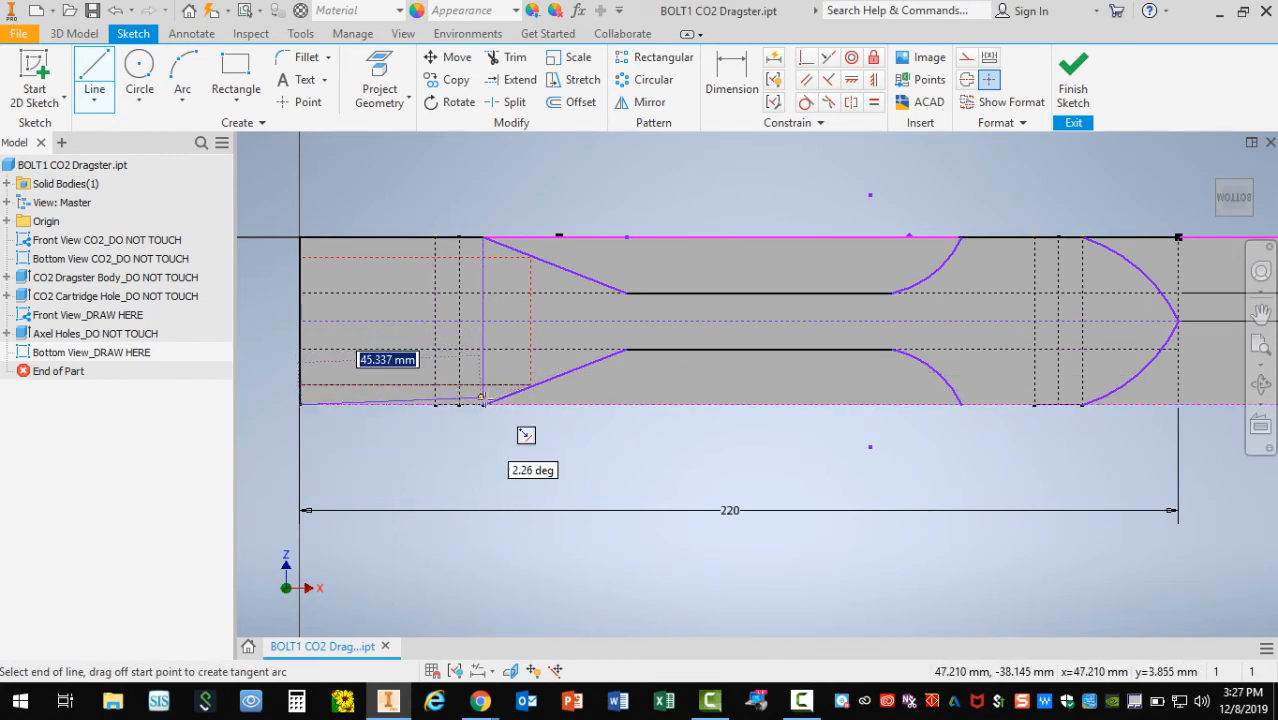
pyautogui.click(483, 405)
pyautogui.press('Escape')
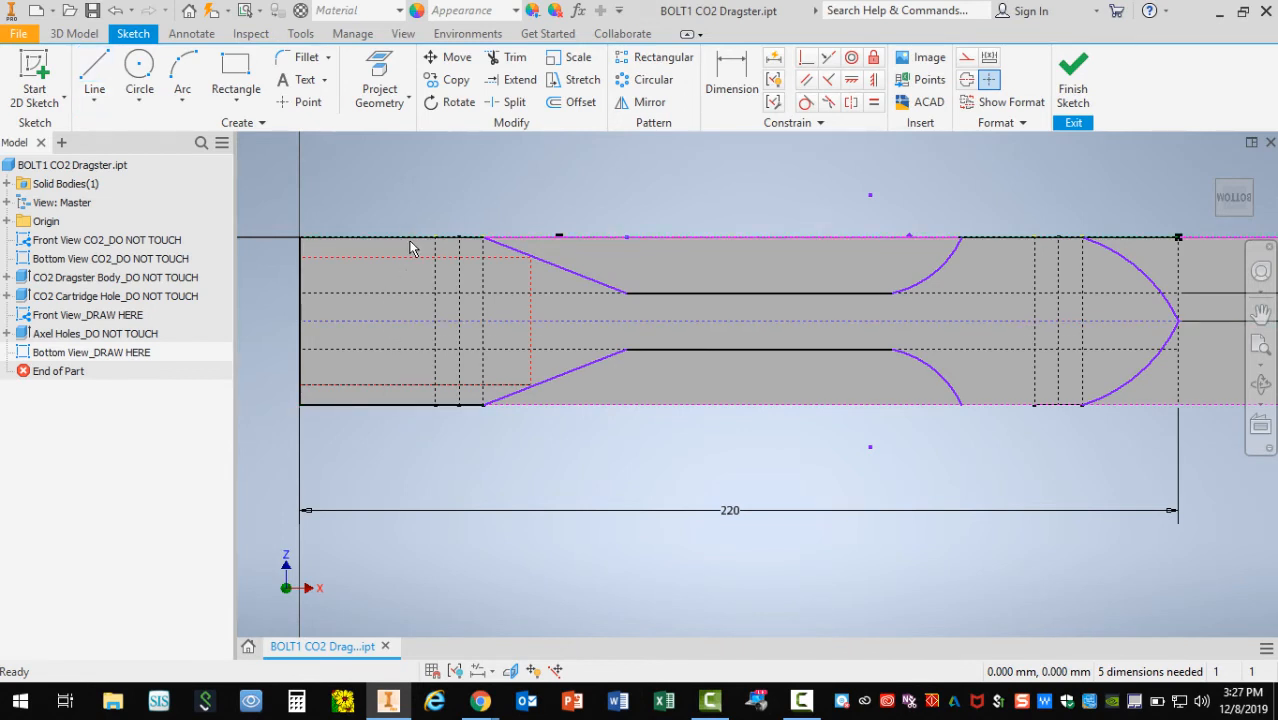
# Step: Sketch a solid line along the lower edge from the mirrored arc's end to the front axle block's lower corner at 196 mm
pyautogui.click(94, 72)
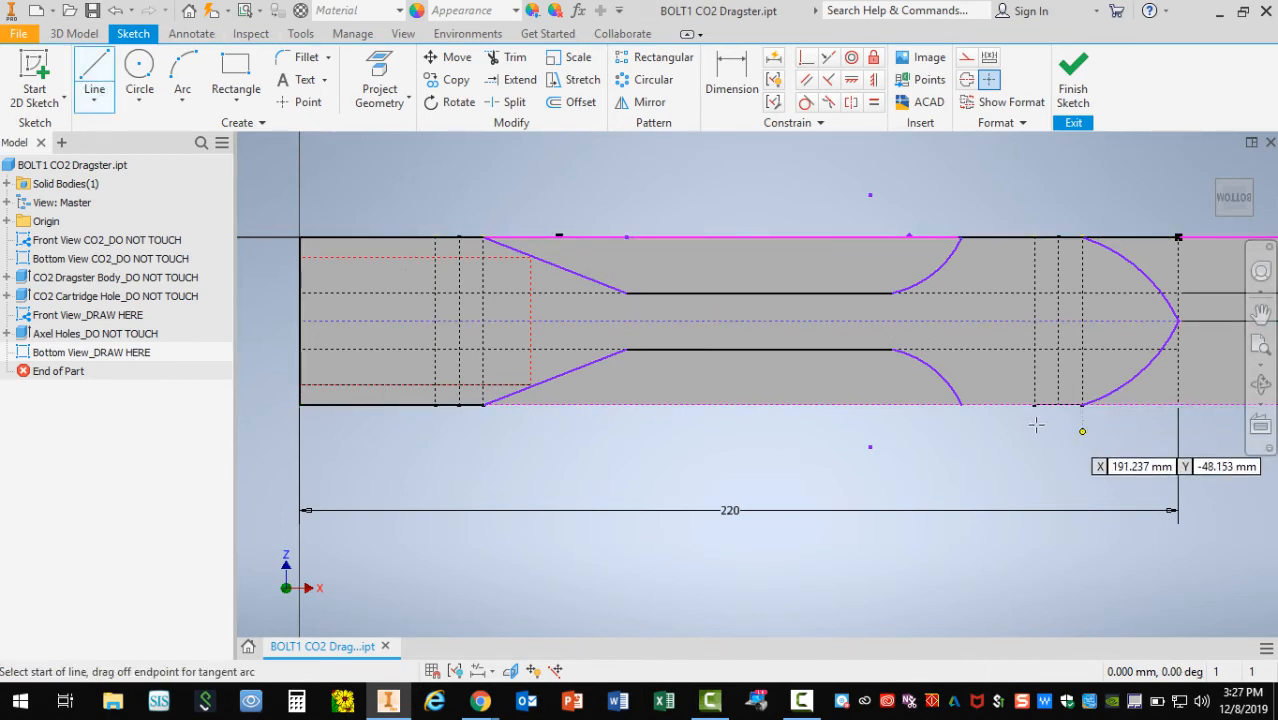
pyautogui.click(961, 404)
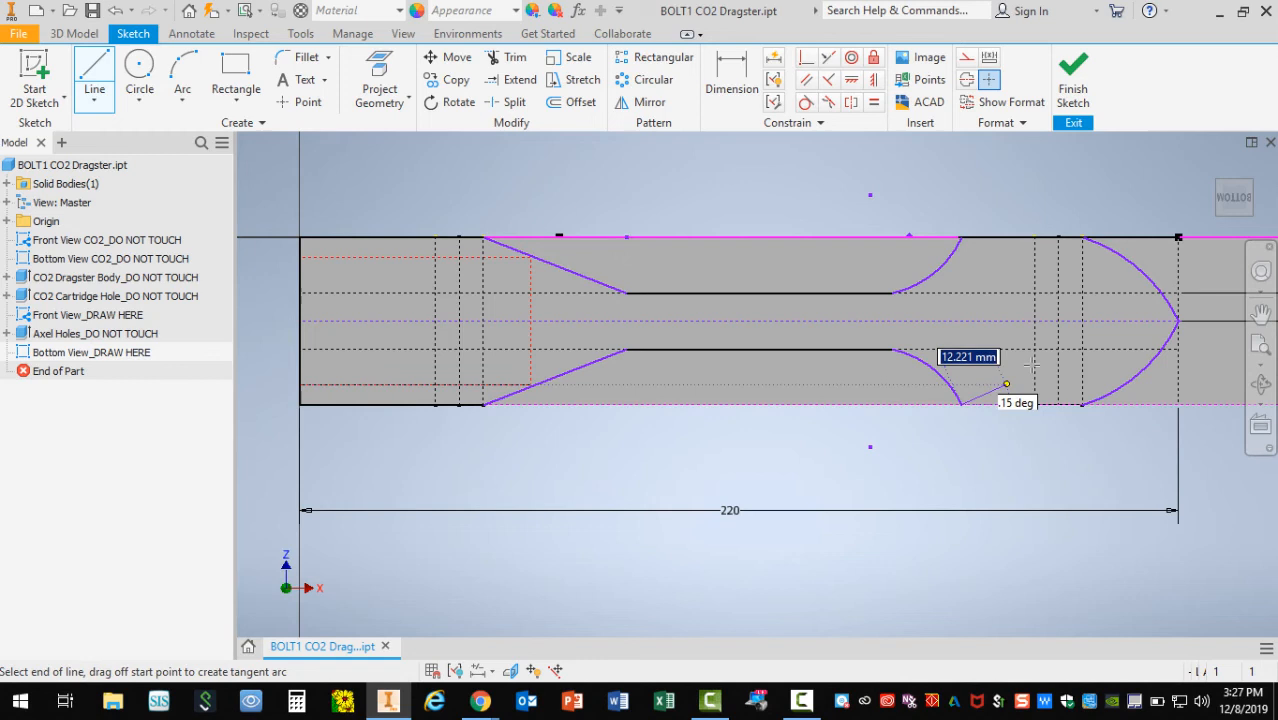
pyautogui.doubleClick(1083, 404)
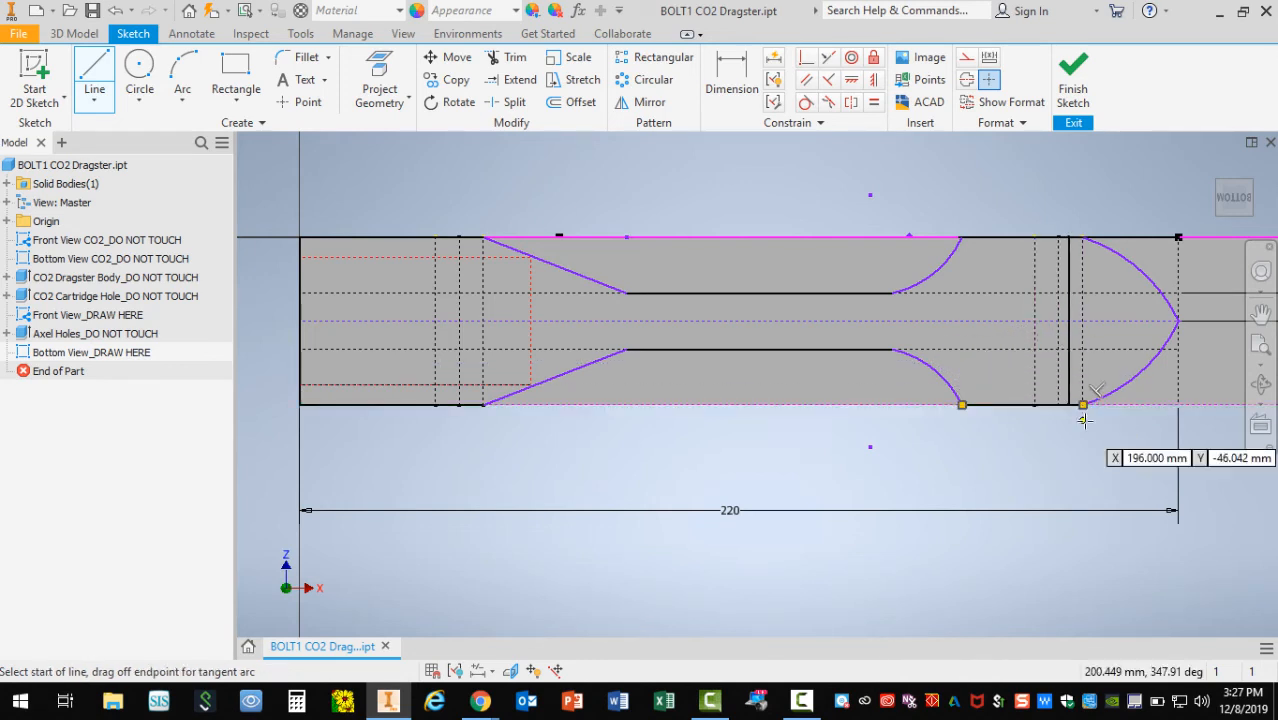
pyautogui.press('Escape')
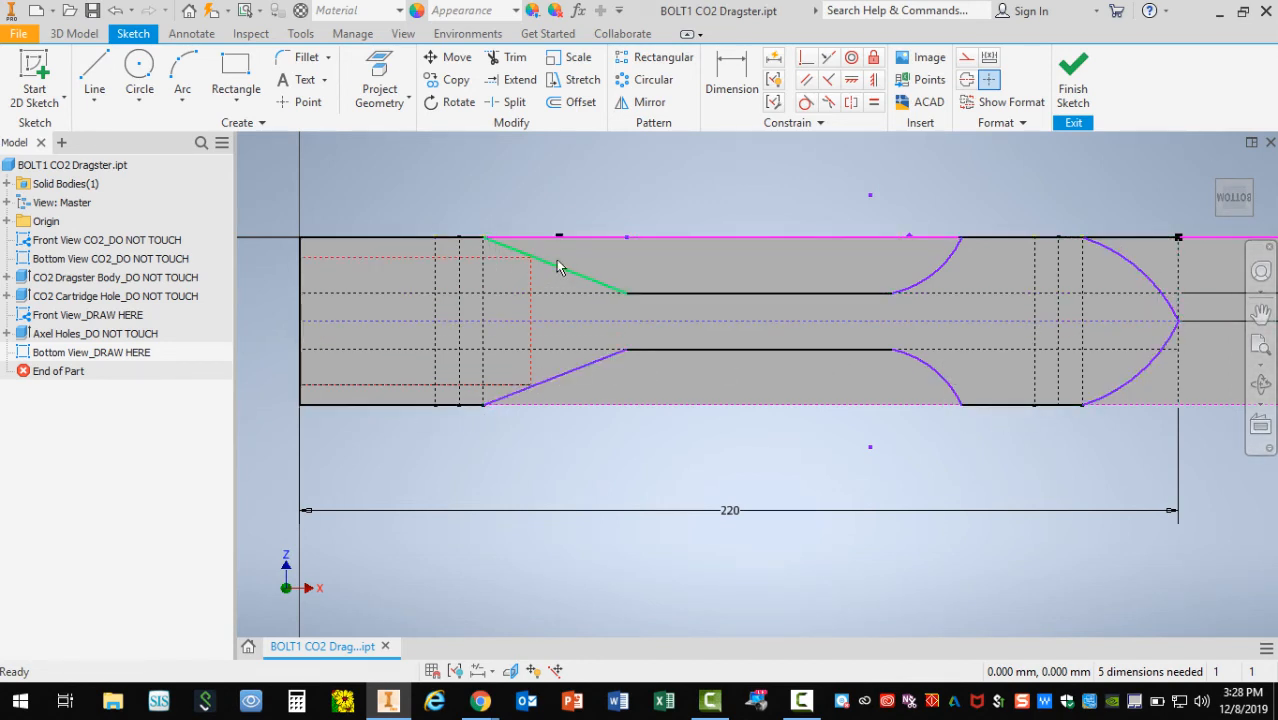
# Step: Finish the Bottom View_DRAW HERE sketch and return to the 3D view of the dragster body
pyautogui.click(1073, 84)
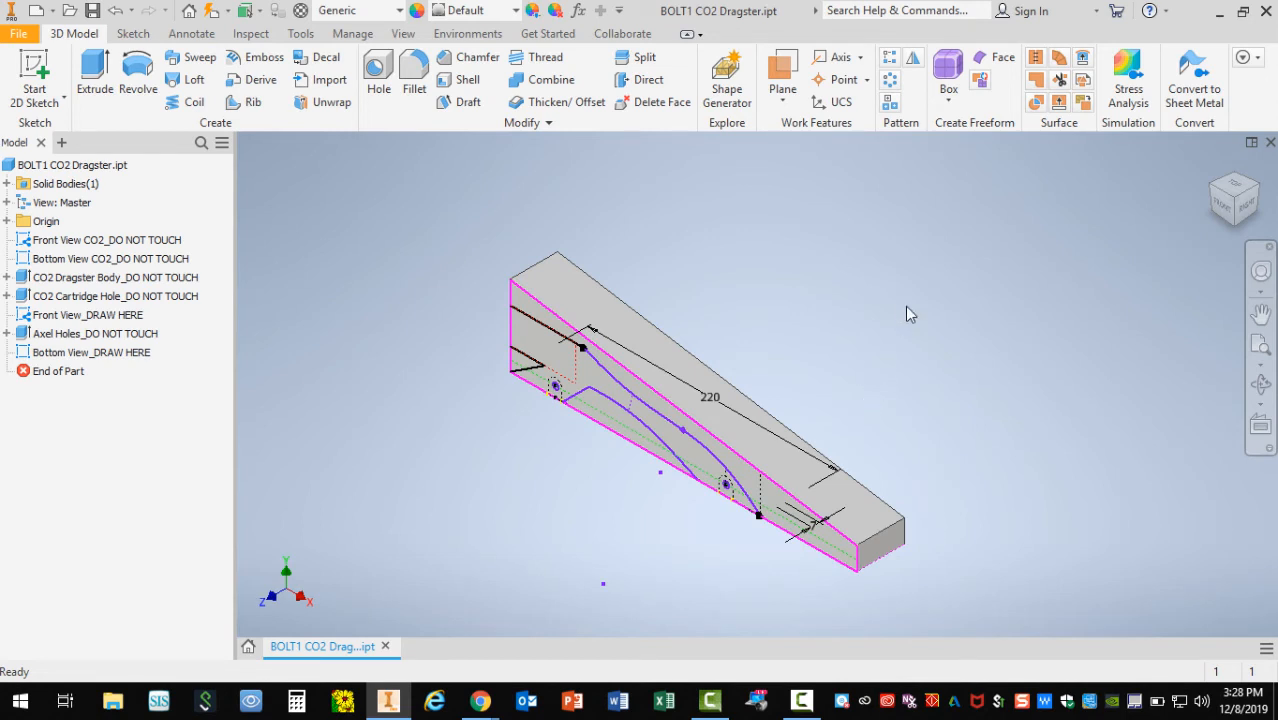
pyautogui.moveTo(862, 389); pyautogui.dragTo(865, 376, button='middle')
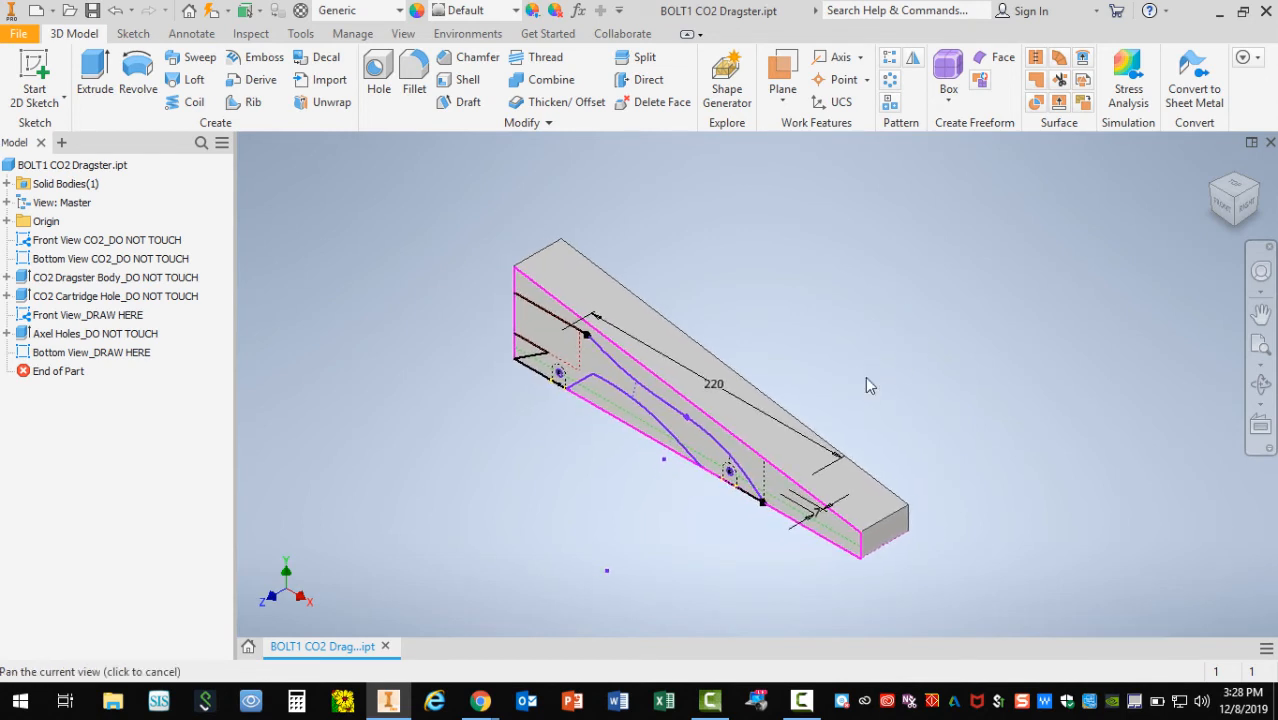
# Step: Examine the dragster body with its front and bottom sketch outlines in the home view and from the front
pyautogui.scroll(-3, 850, 360)
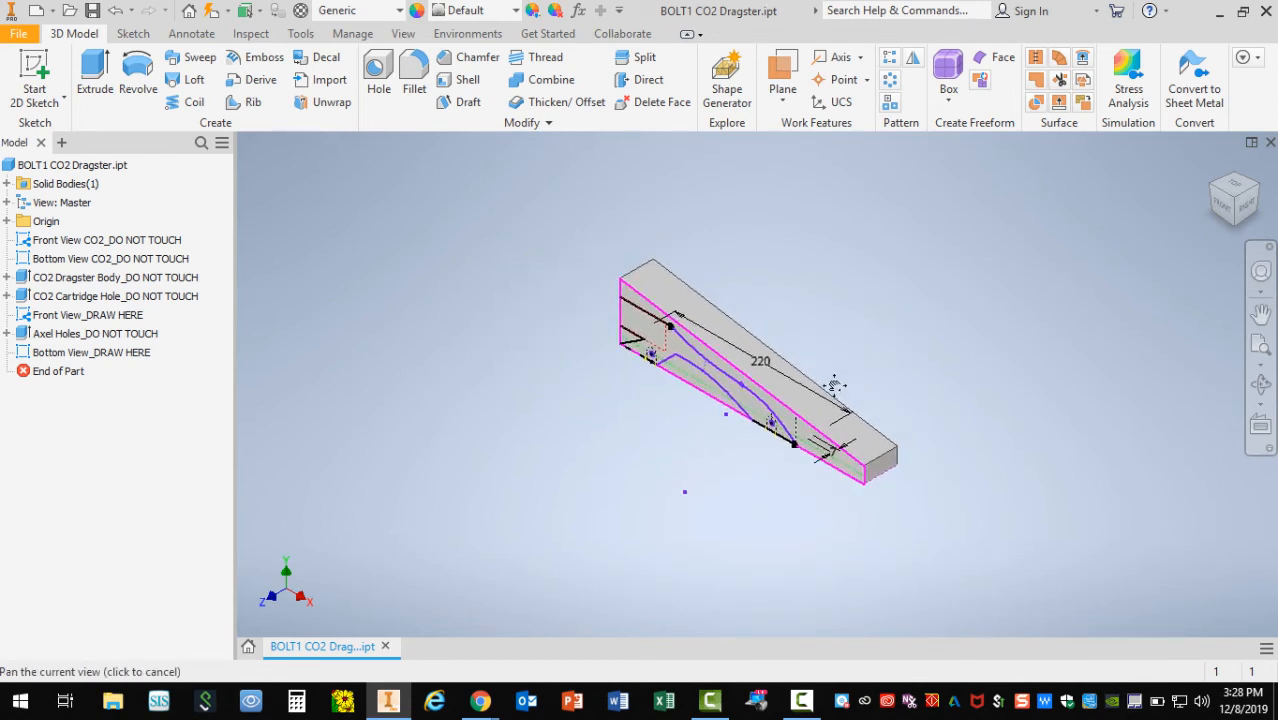
pyautogui.scroll(-2, 820, 386)
pyautogui.keyDown('shift'); pyautogui.moveTo(820, 386); pyautogui.dragTo(815, 418, button='middle'); pyautogui.keyUp('shift')
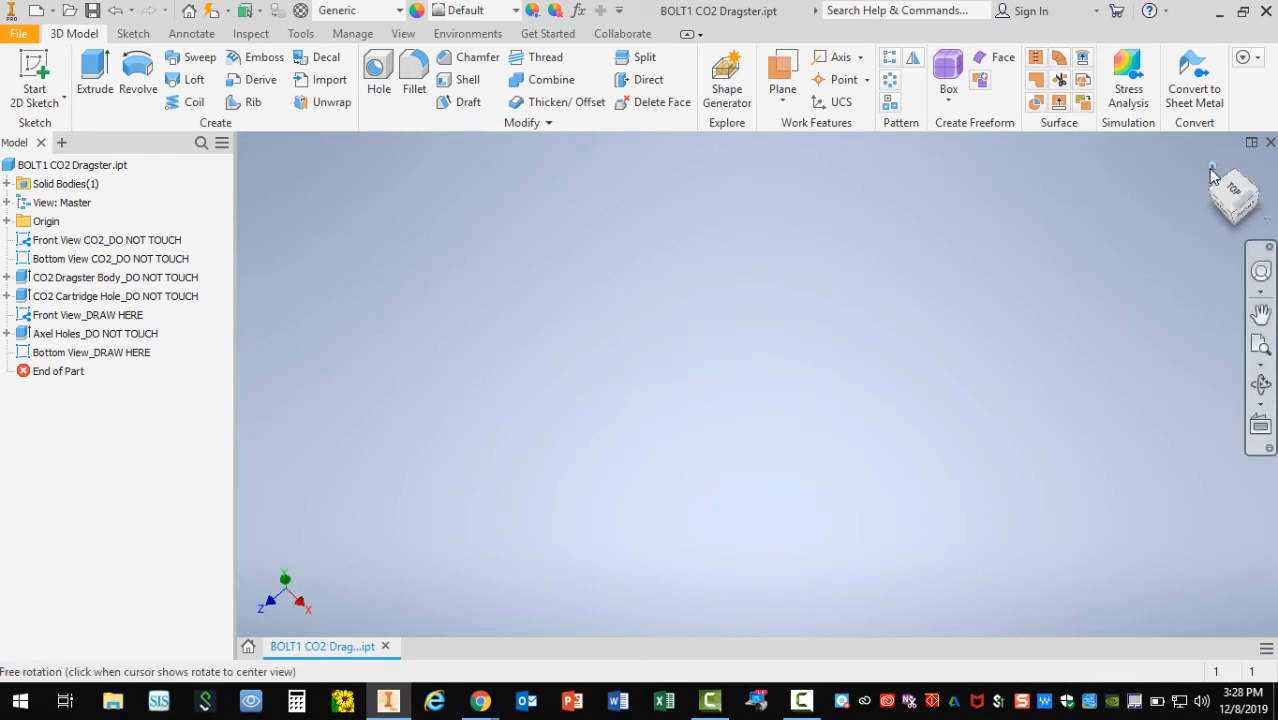
pyautogui.click(1211, 166)
pyautogui.scroll(6, 687, 549)
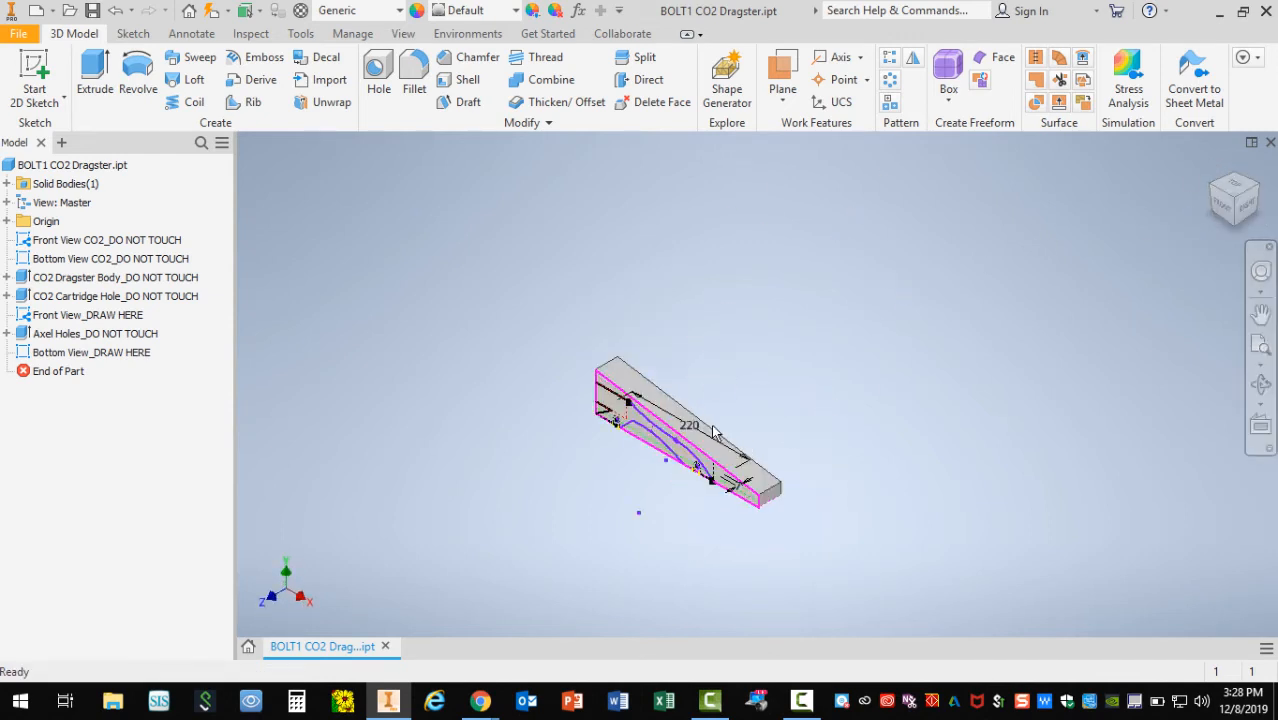
pyautogui.scroll(-1, 672, 415)
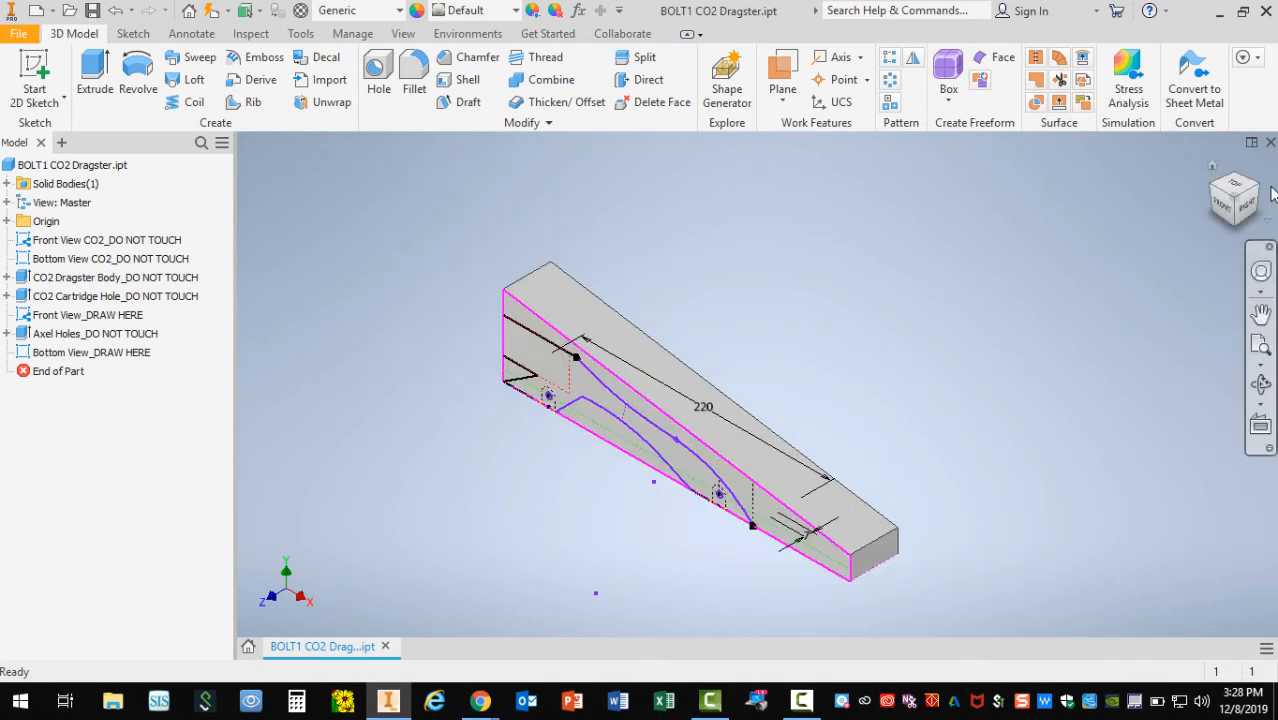
pyautogui.click(1229, 209)
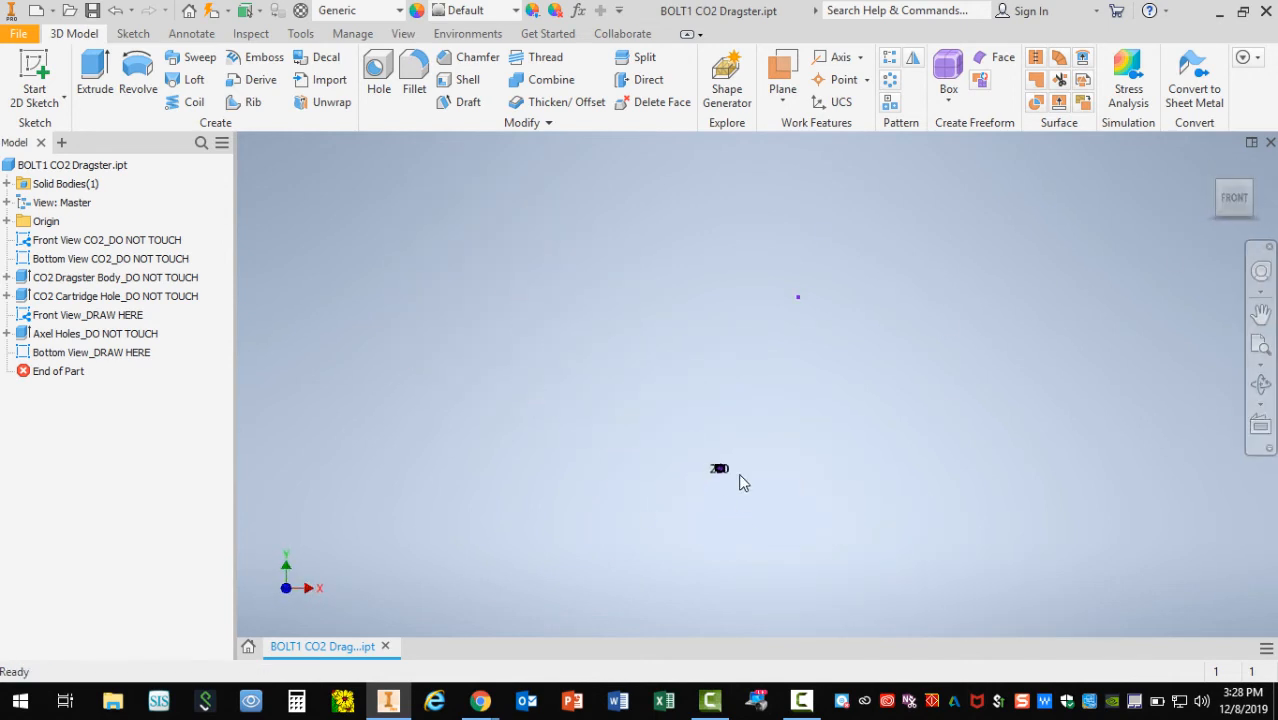
pyautogui.scroll(5, 658, 468)
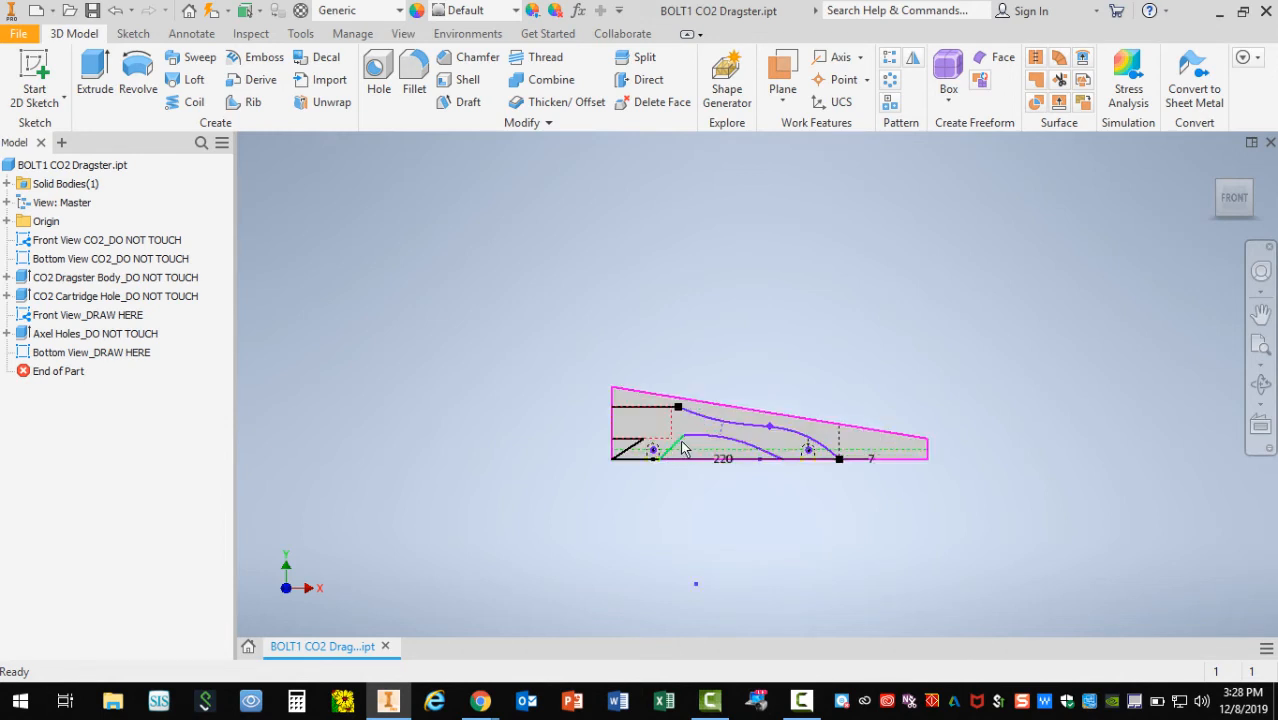
# Step: From the bottom view, check with Extrude whether the bottom outline is recognized as a closed profile, without creating a feature
pyautogui.click(1232, 176)
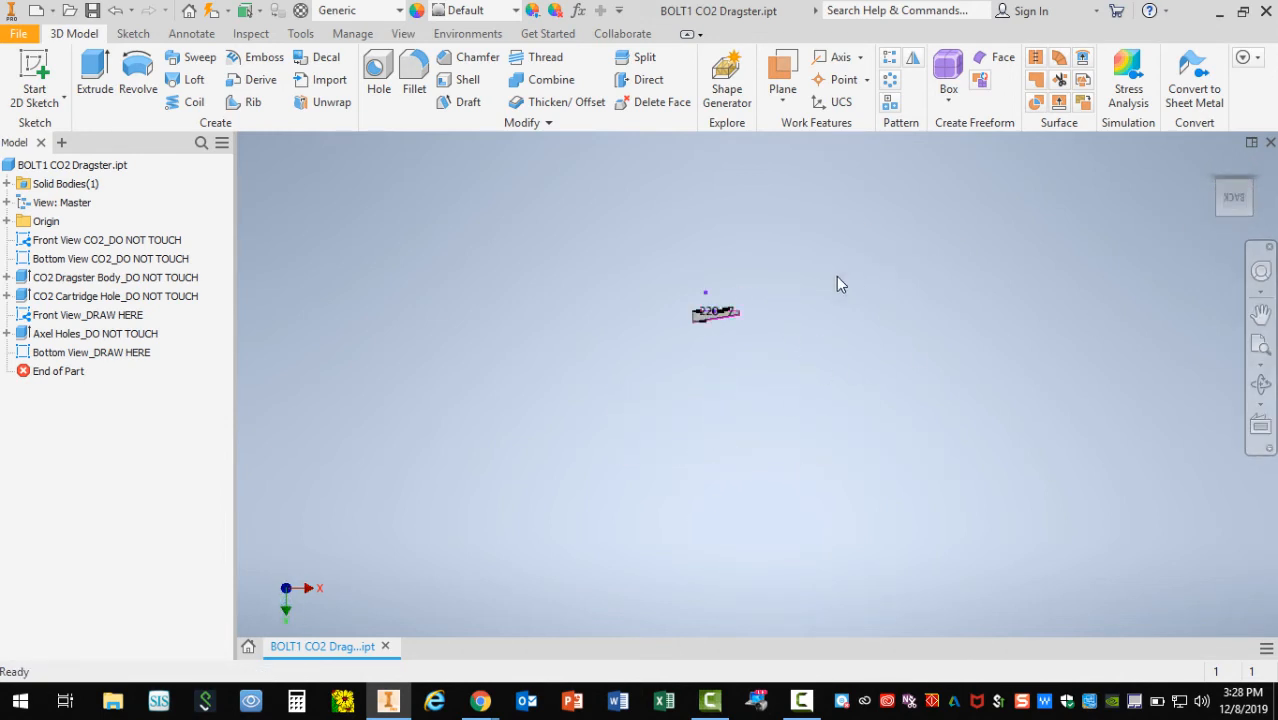
pyautogui.click(1233, 180)
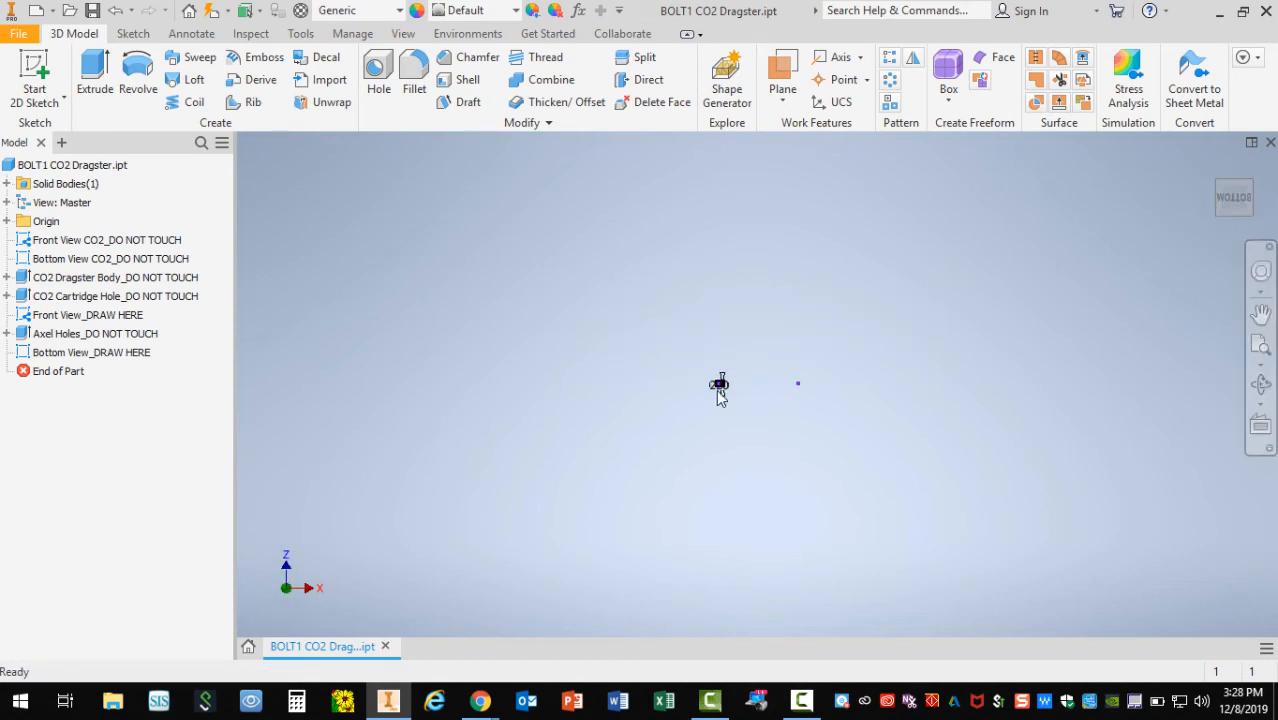
pyautogui.scroll(10, 720, 395)
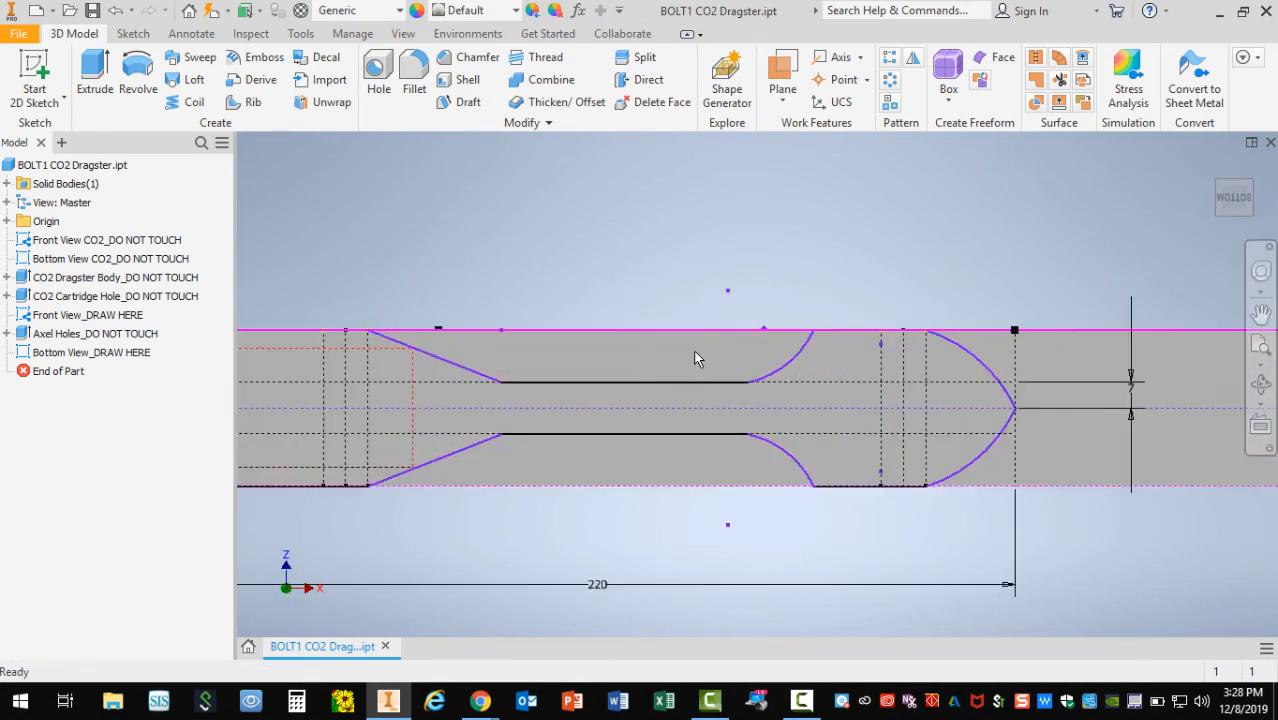
pyautogui.scroll(-2, 697, 359)
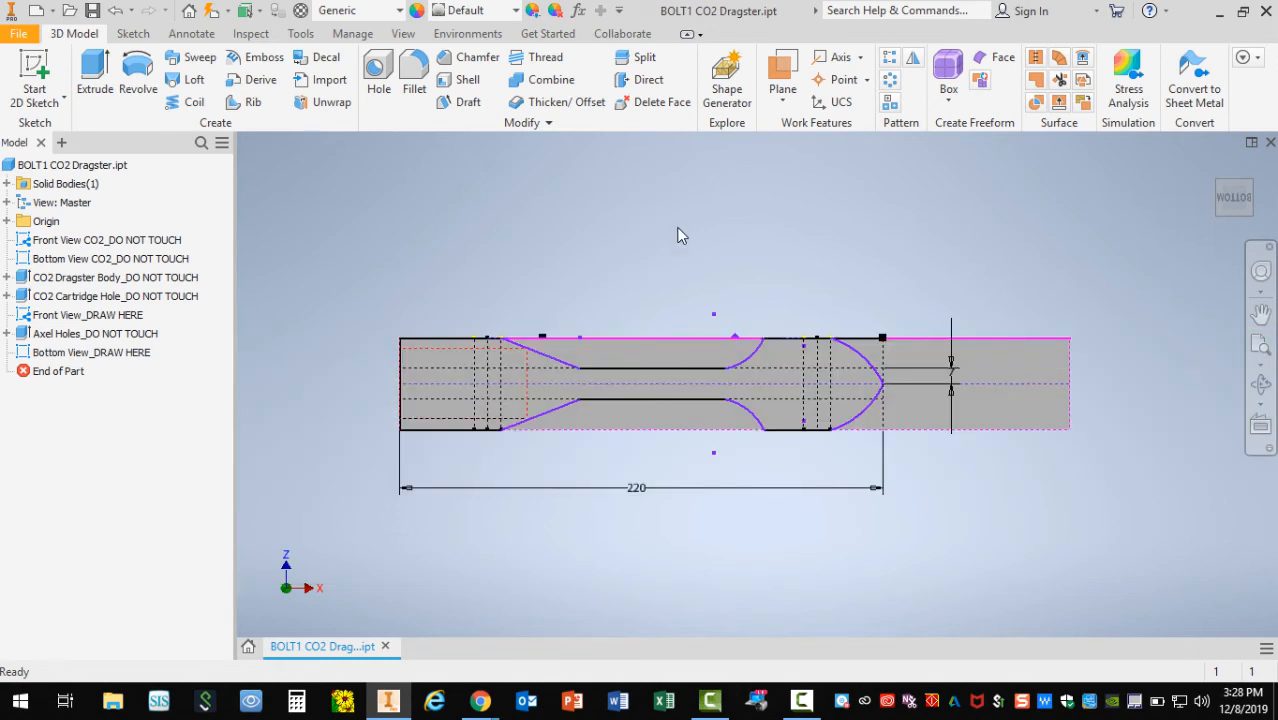
pyautogui.click(85, 70)
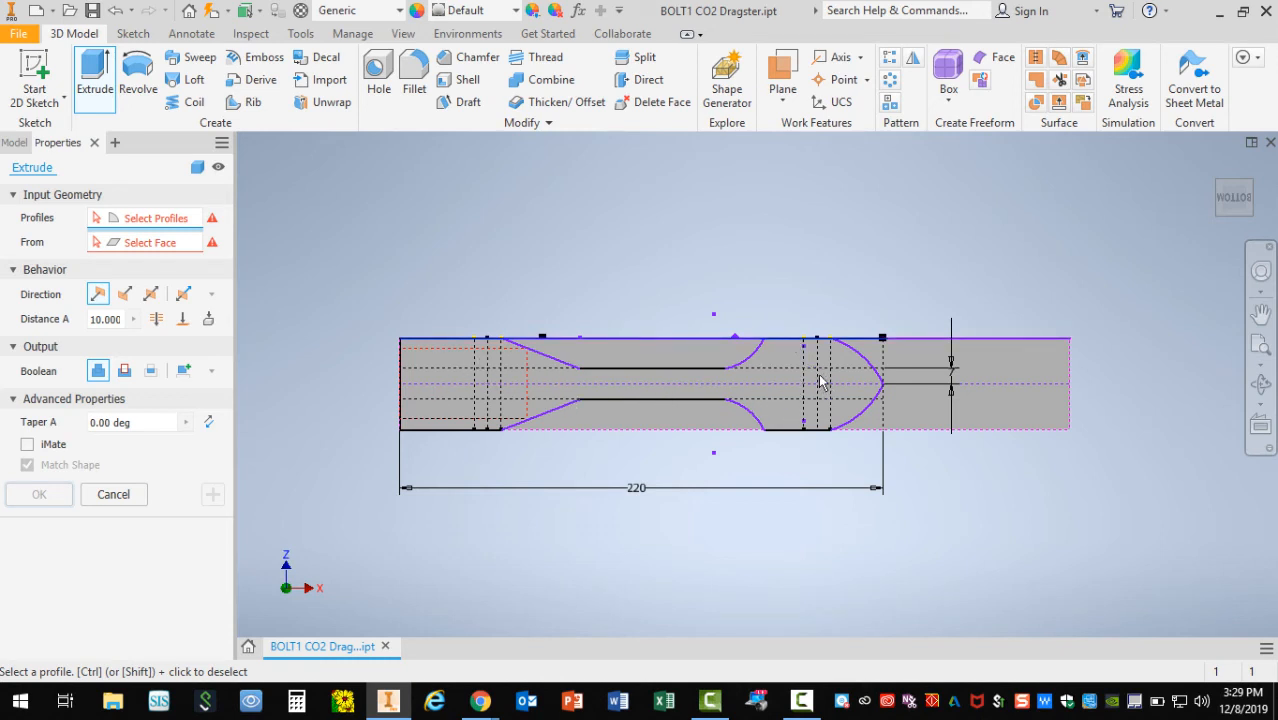
pyautogui.click(113, 494)
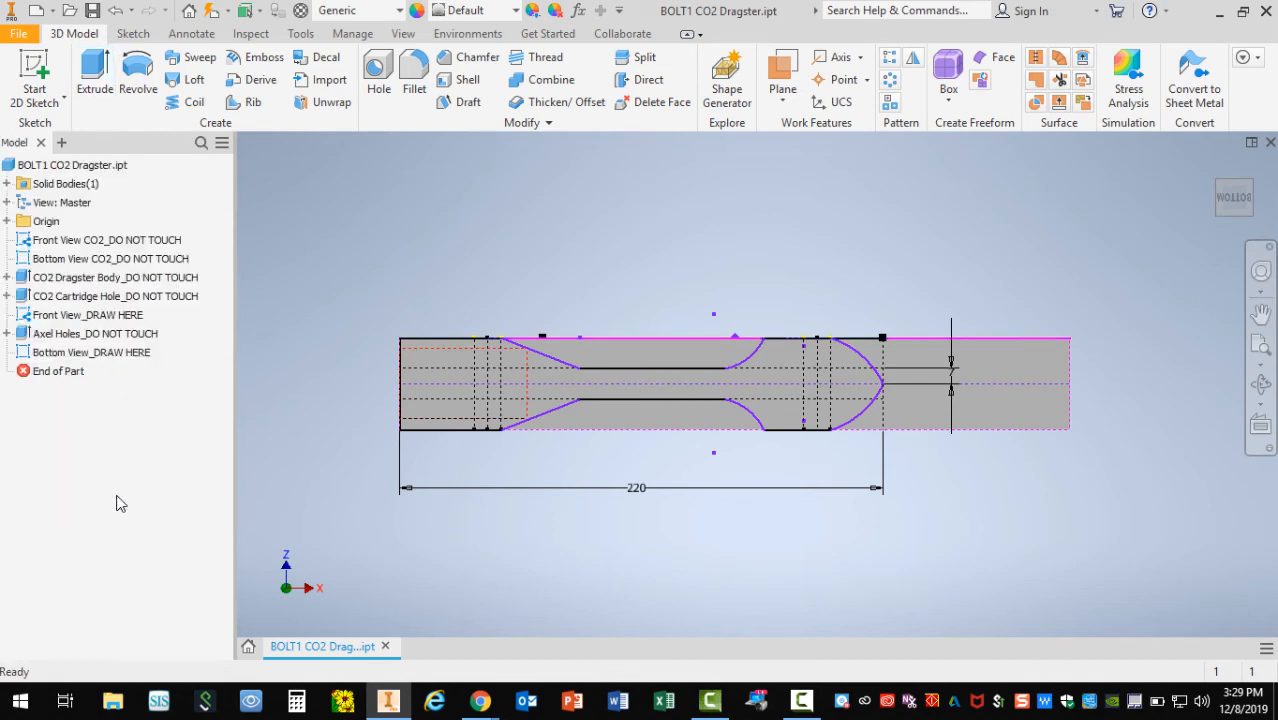
# Step: Reopen the Bottom View_DRAW HERE sketch and sketch a line along the body's upper edge from the rear corner to the rear axle block's upper corner
pyautogui.doubleClick(24, 355)
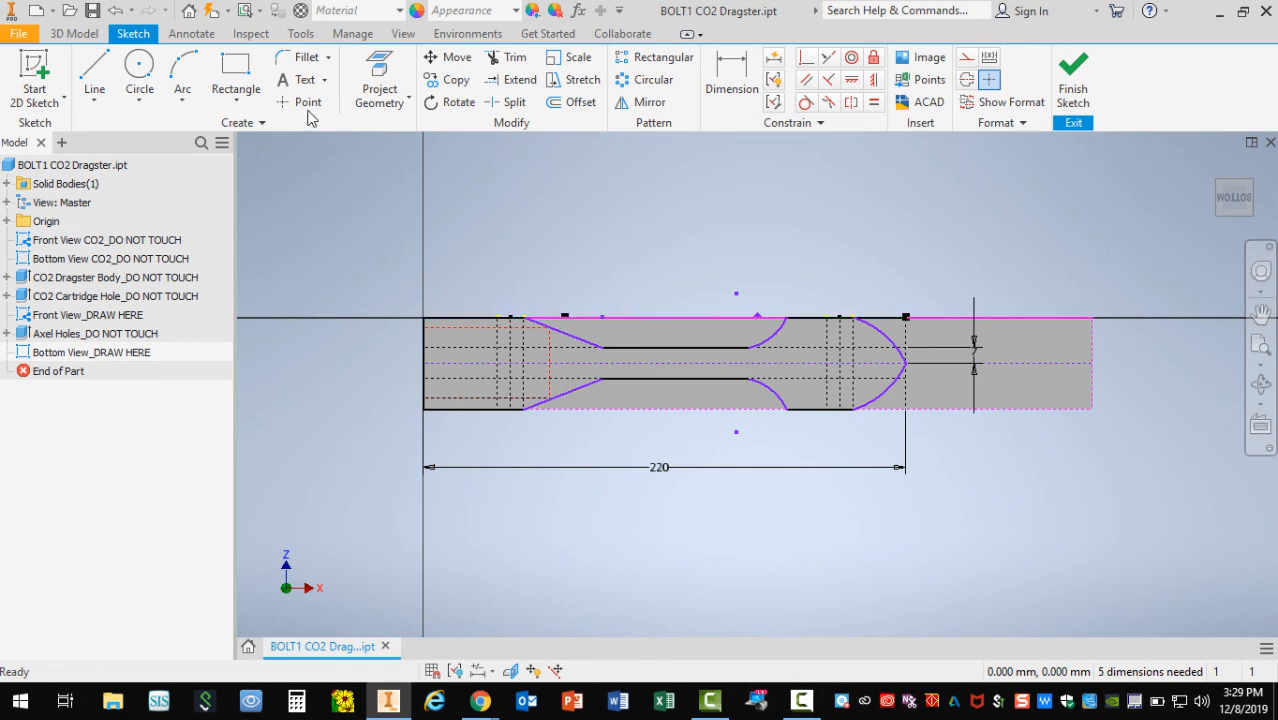
pyautogui.click(95, 82)
pyautogui.scroll(-3, 435, 309)
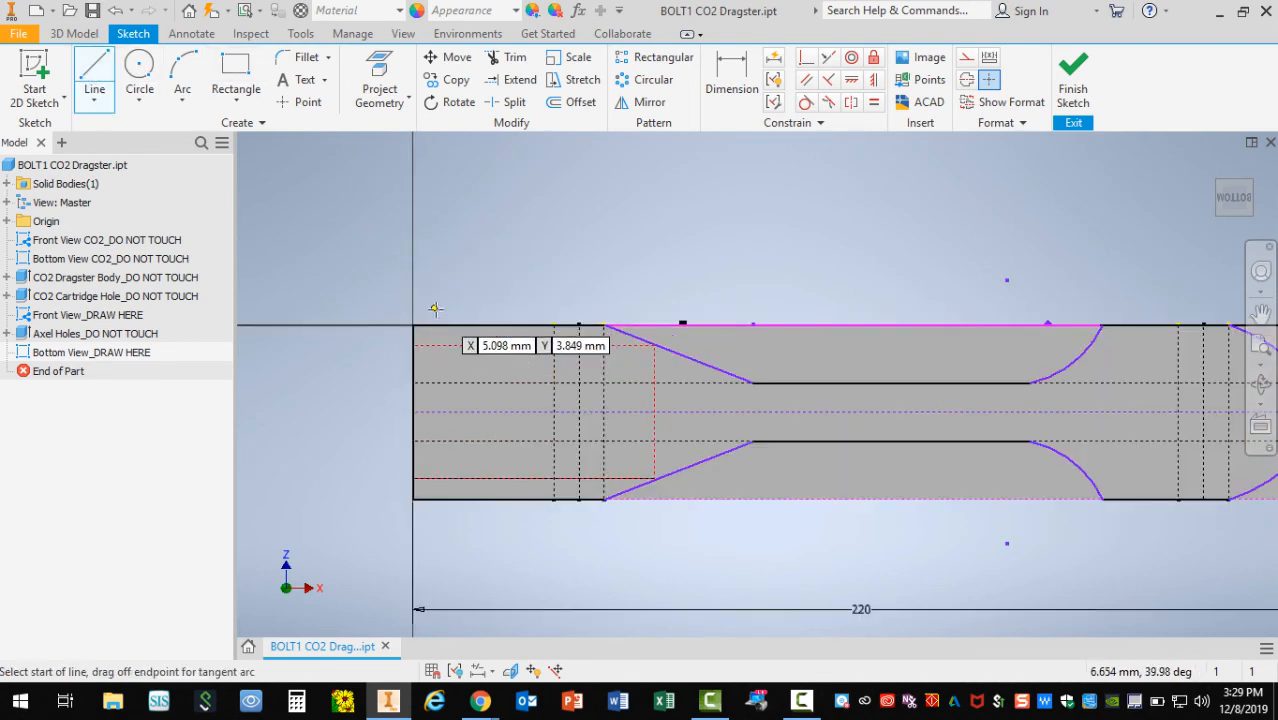
pyautogui.click(413, 324)
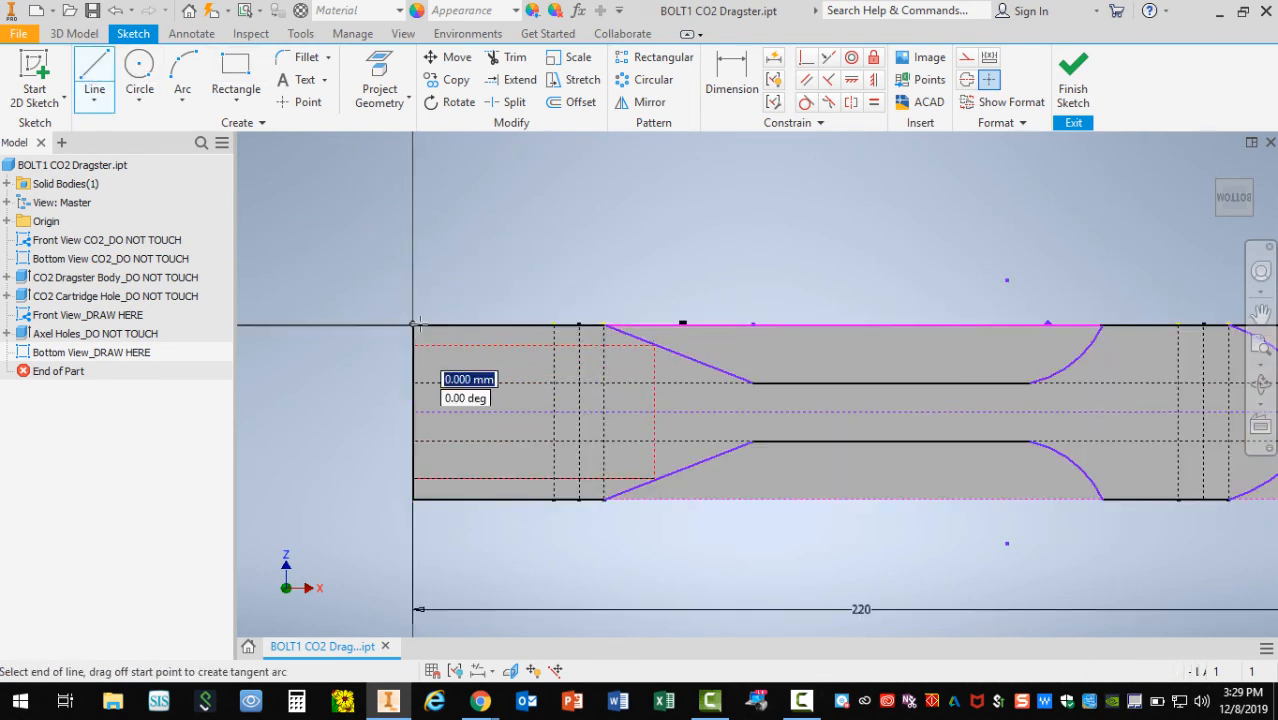
pyautogui.click(604, 325)
pyautogui.scroll(3, 411, 266)
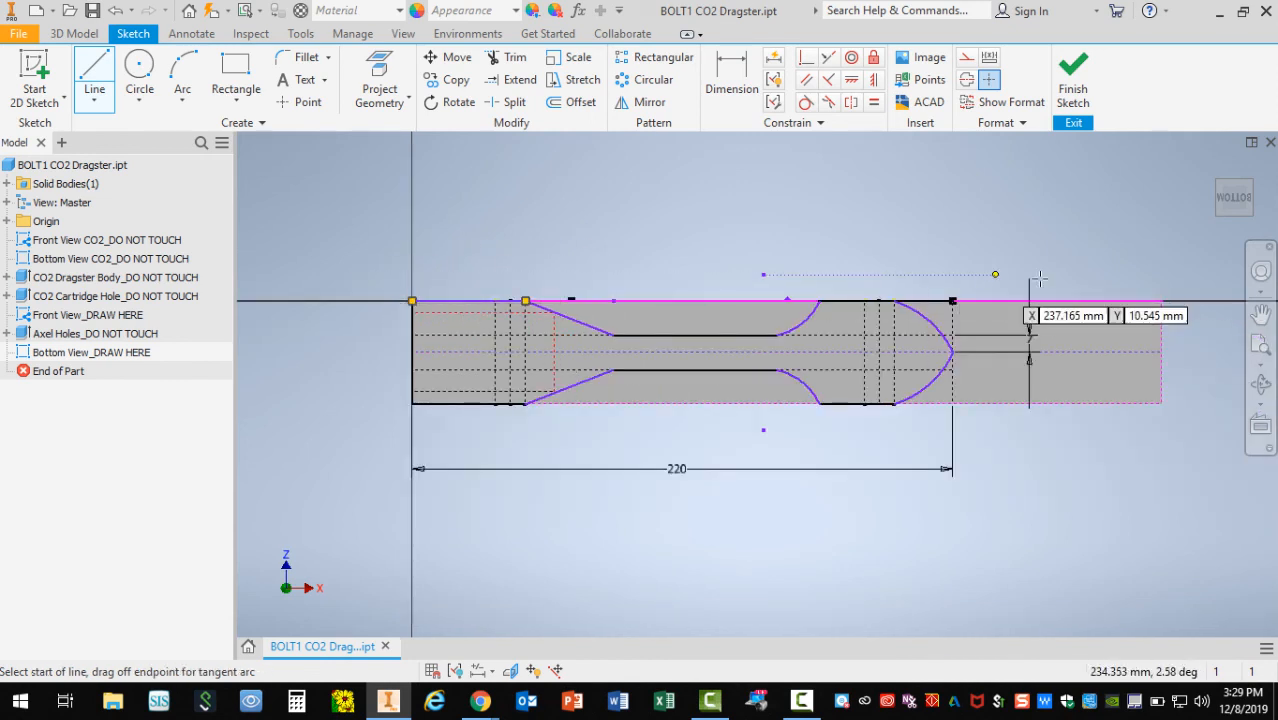
# Step: Sketch a line about 30.3 mm long along the upper edge from the arc's end to the nose curve at 196 mm, and finish the sketch
pyautogui.scroll(-3, 1020, 278)
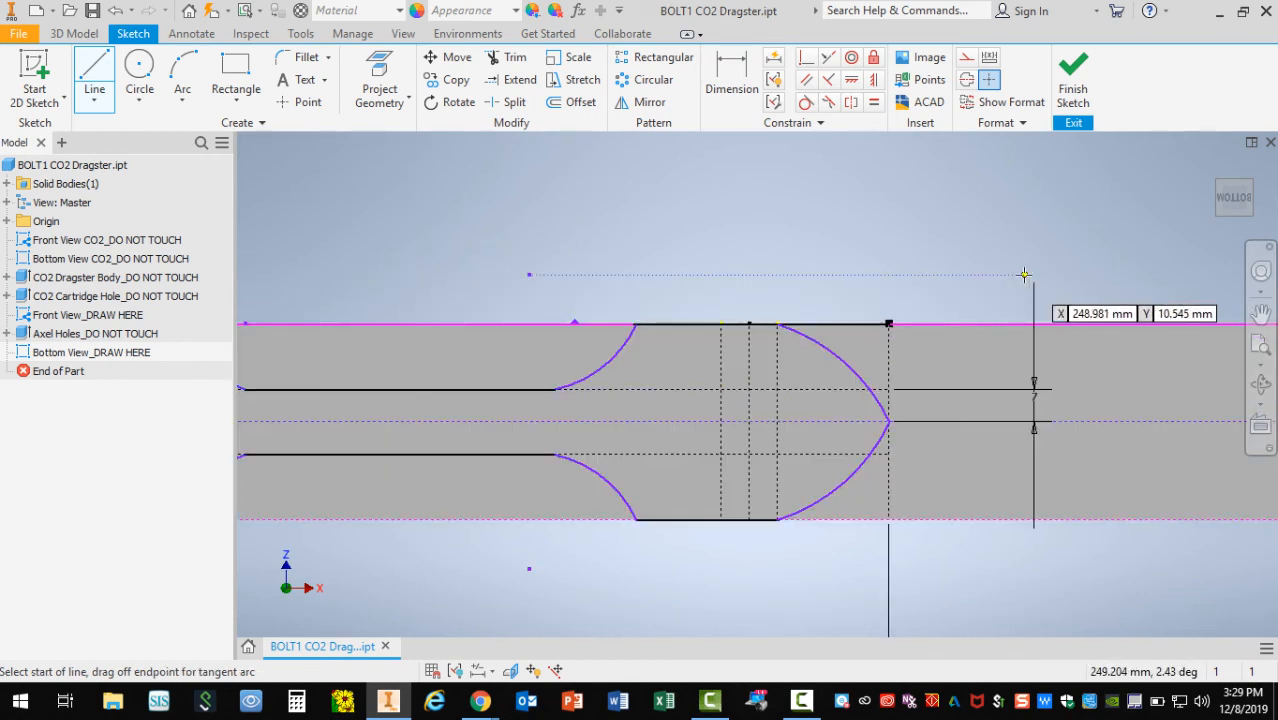
pyautogui.click(636, 325)
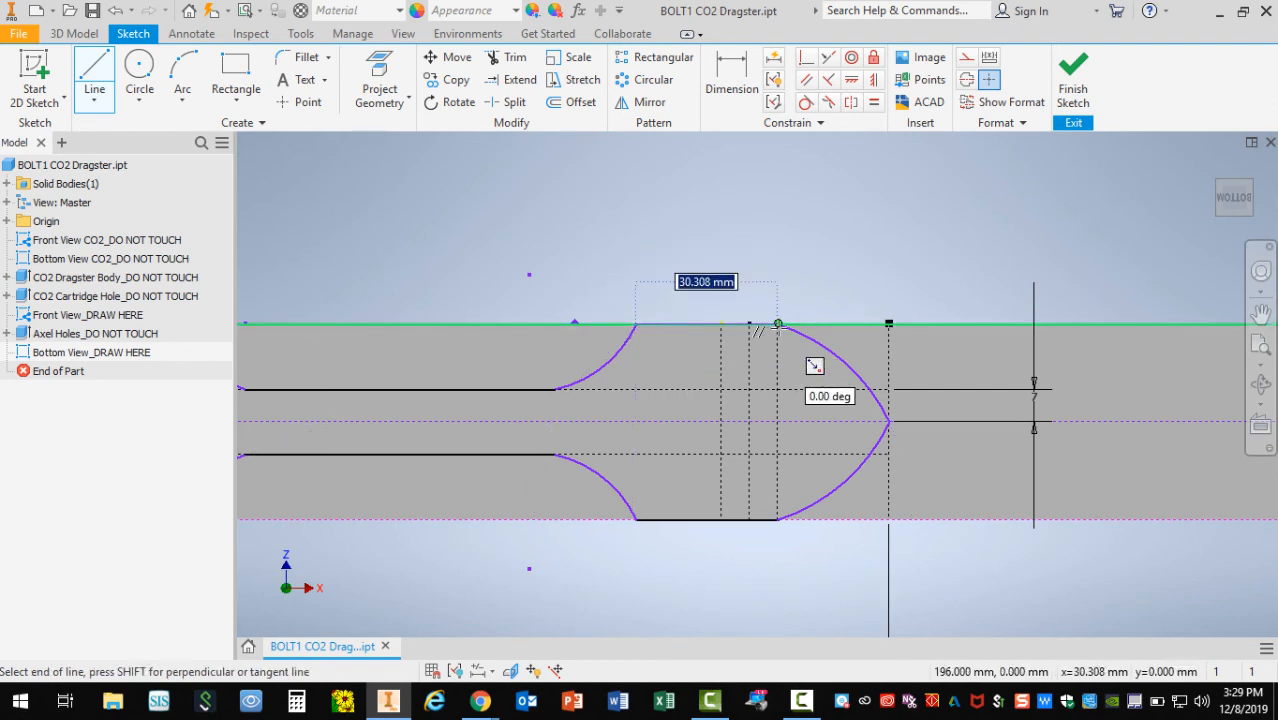
pyautogui.doubleClick(778, 325)
pyautogui.scroll(-3, 903, 210)
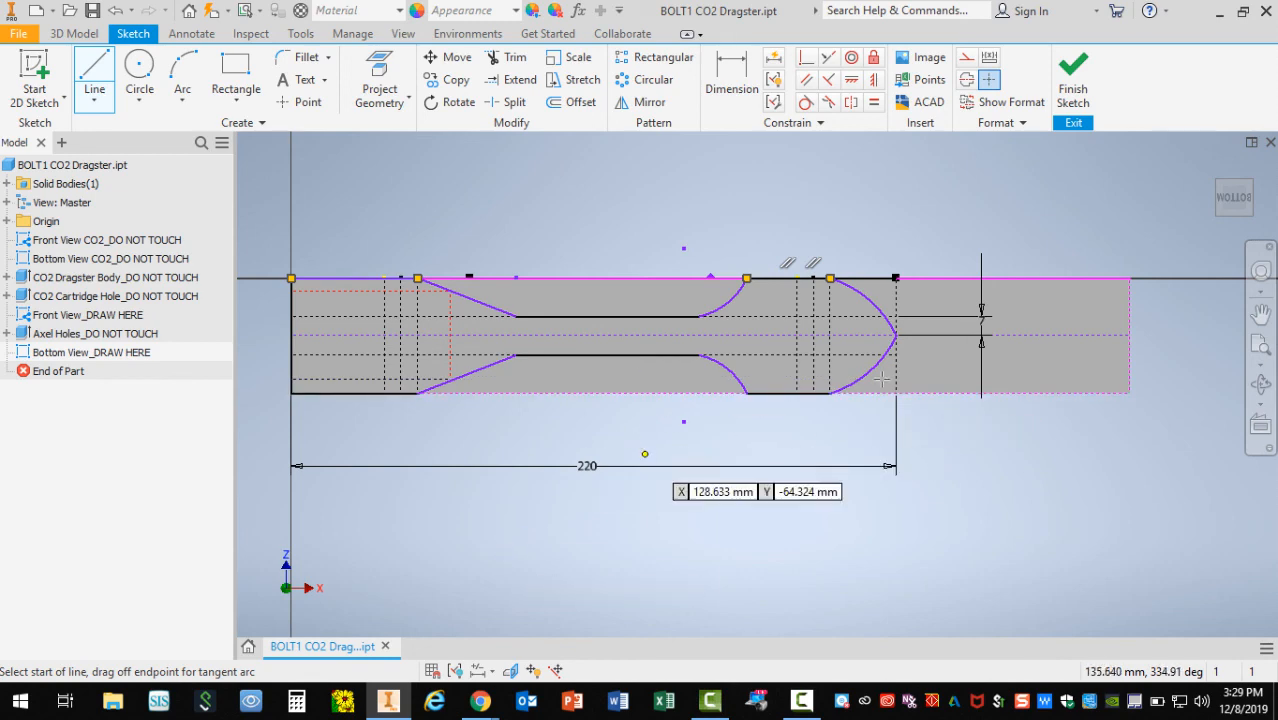
pyautogui.click(1073, 78)
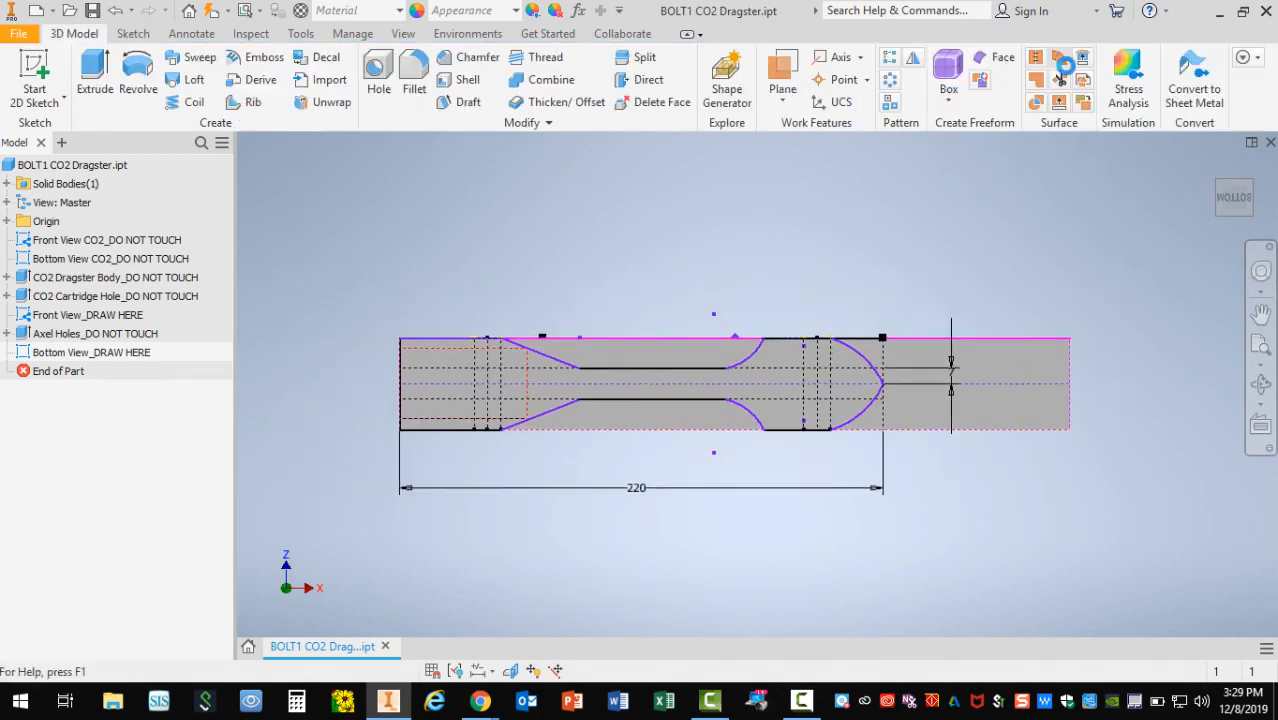
# Step: Recheck with Extrude that the complete bottom outline can be picked as one region, cancel without extruding, and return to the home view
pyautogui.click(95, 75)
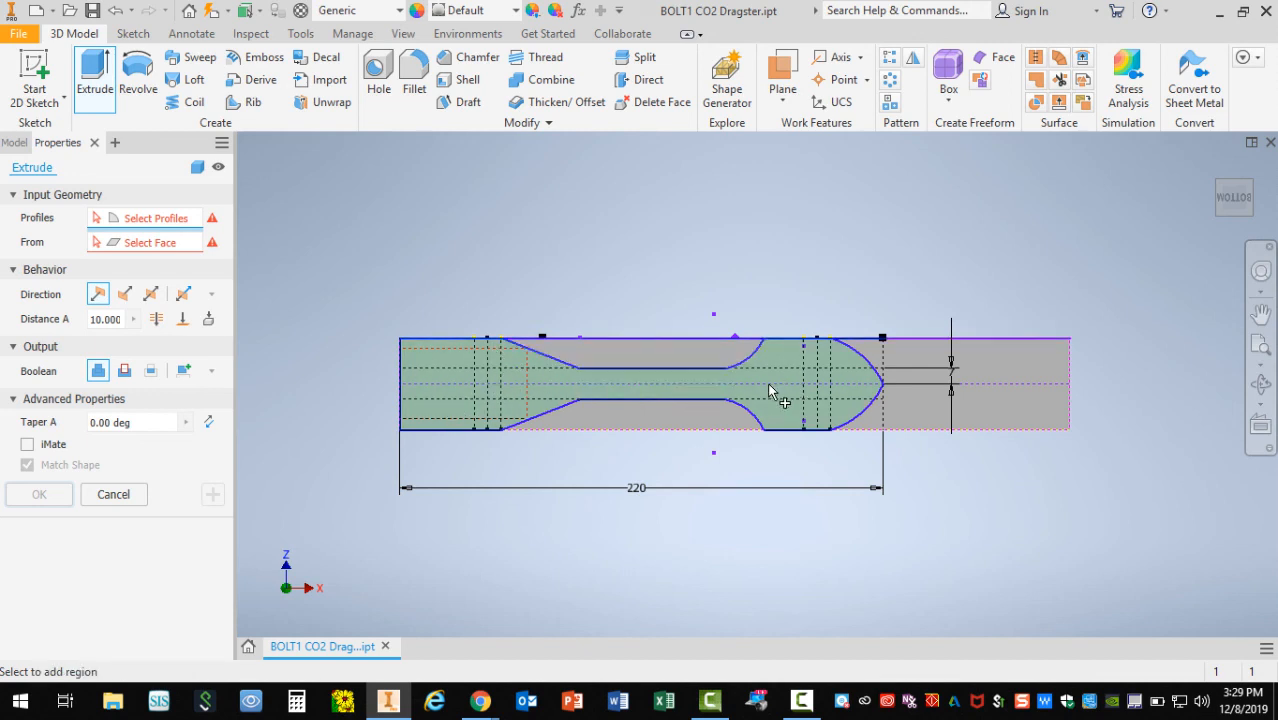
pyautogui.click(128, 494)
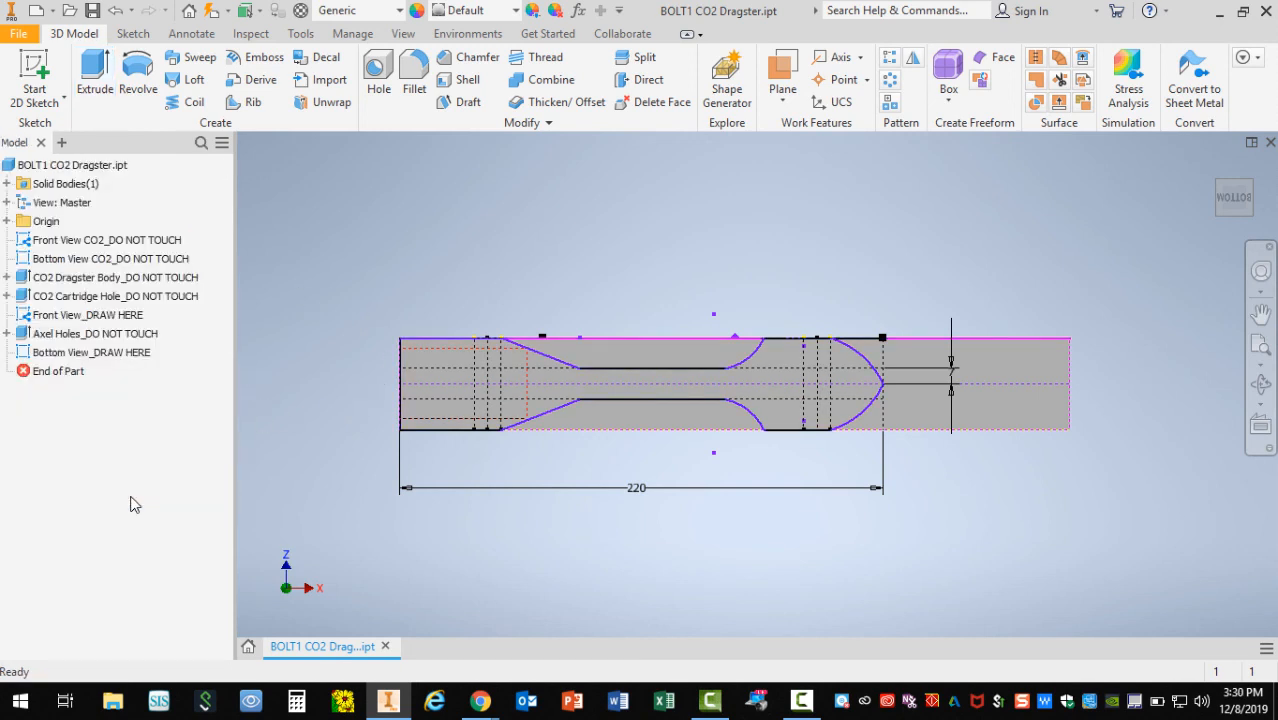
pyautogui.click(1213, 171)
pyautogui.scroll(-10, 689, 547)
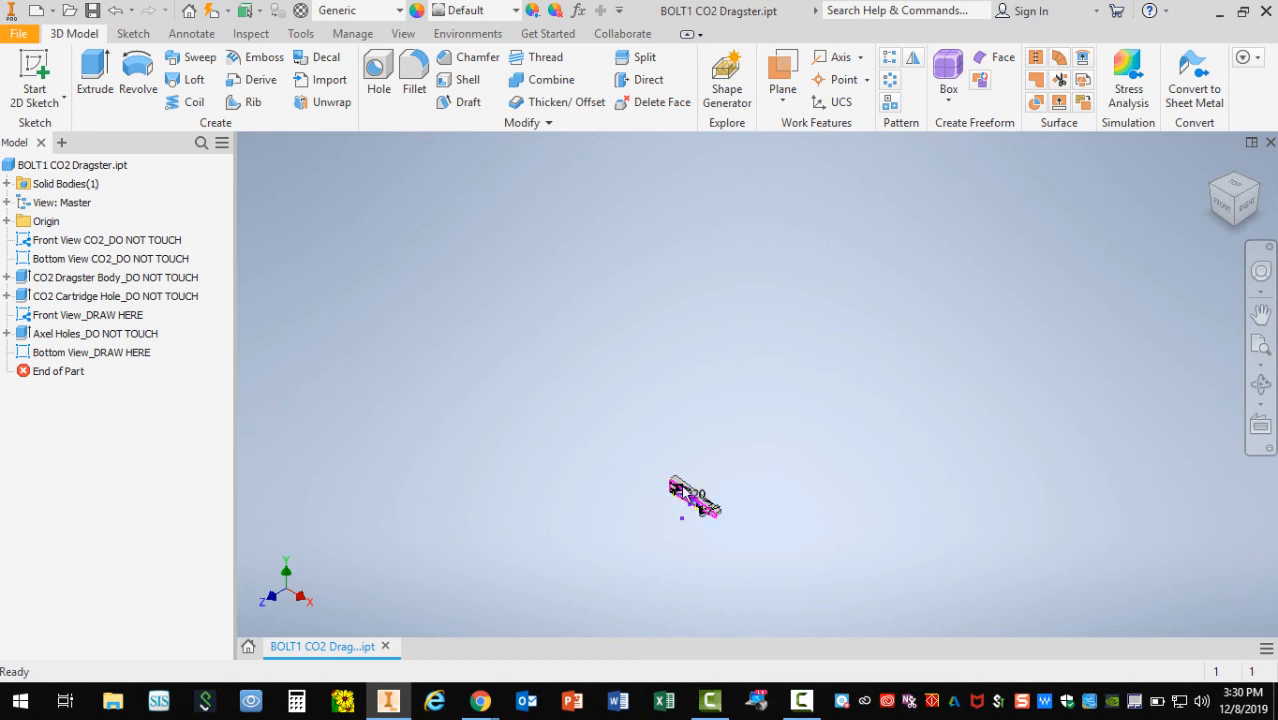